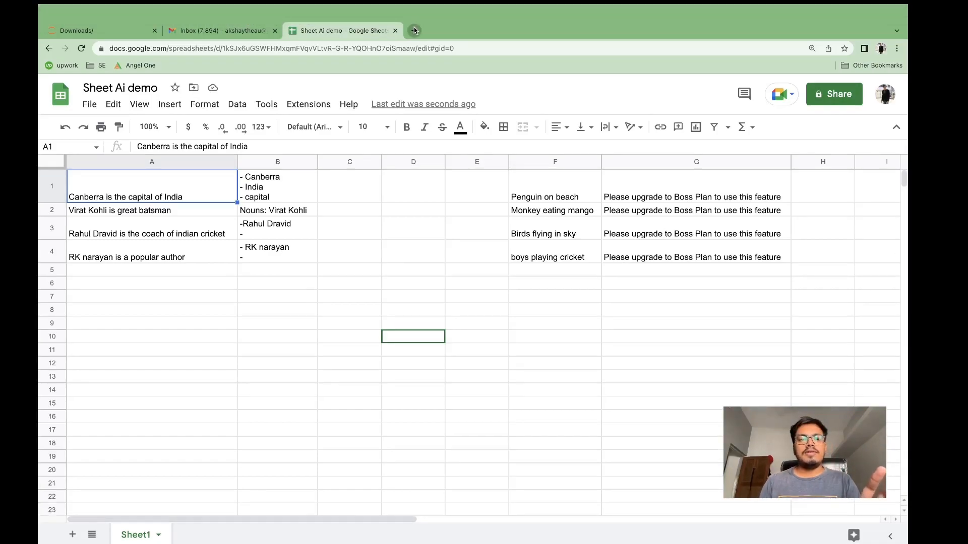
Search the web for "sheet ai", view the SheetAI website's home page and close it again
click(415, 30)
click(393, 225)
text(s)
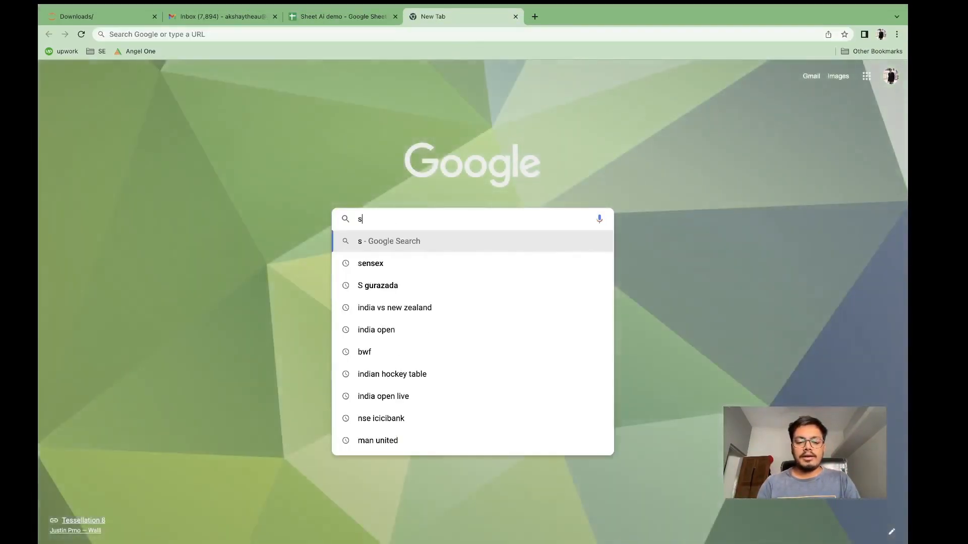
text(heet ai)
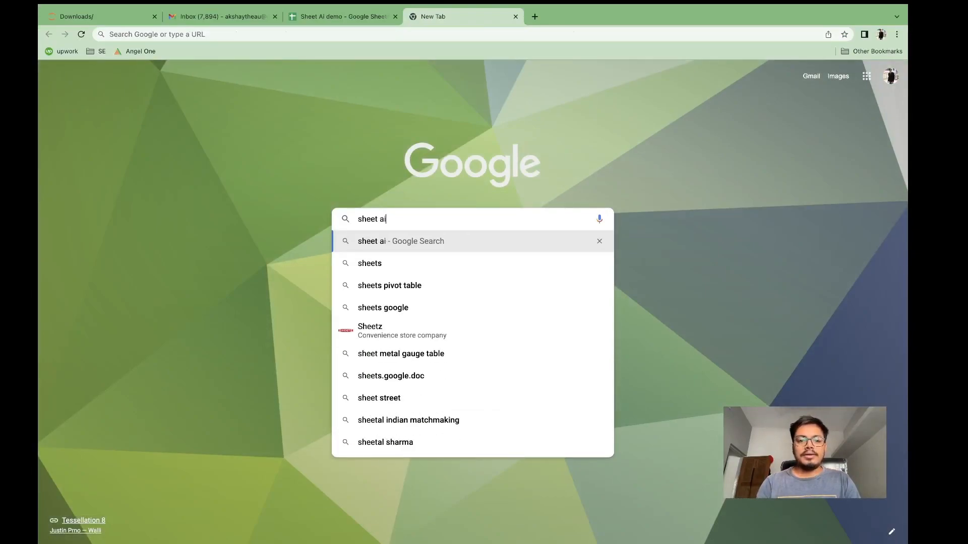
key(Return)
click(233, 196)
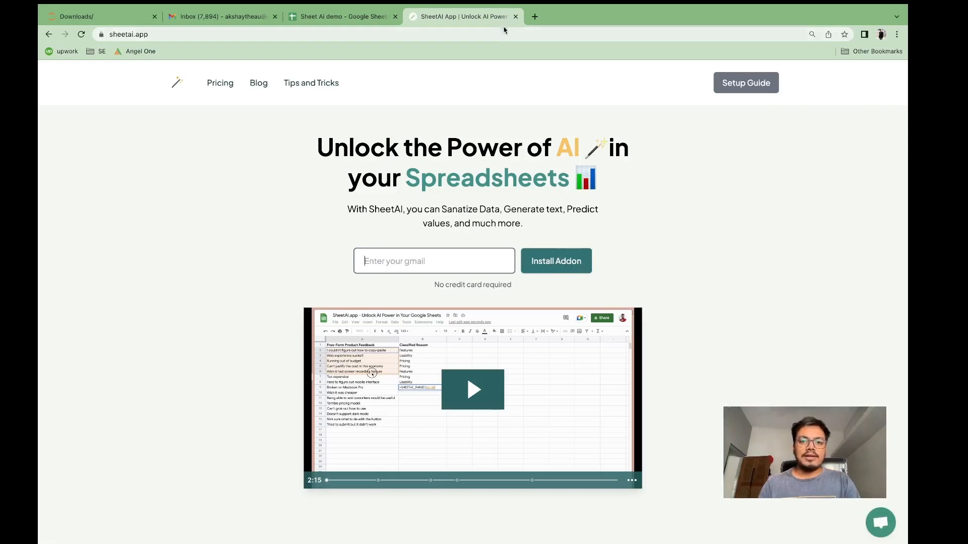
click(515, 17)
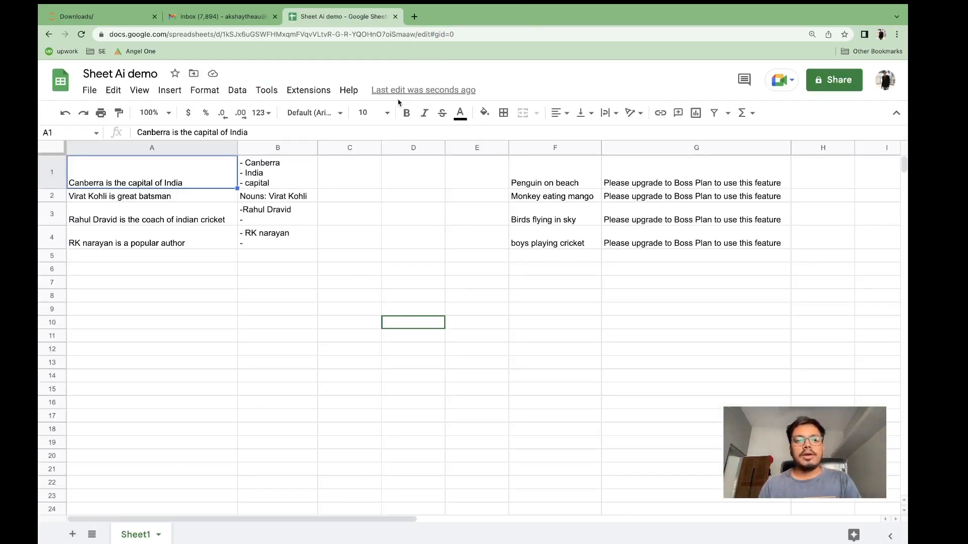
Launch the SheetAI App extension in the Sheet Ai demo spreadsheet
click(313, 90)
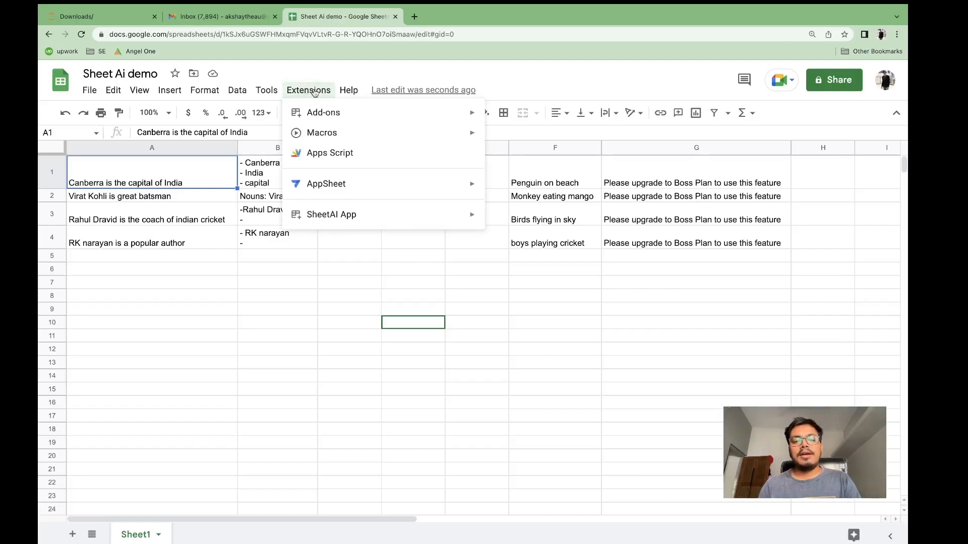
mouse_move(379, 218)
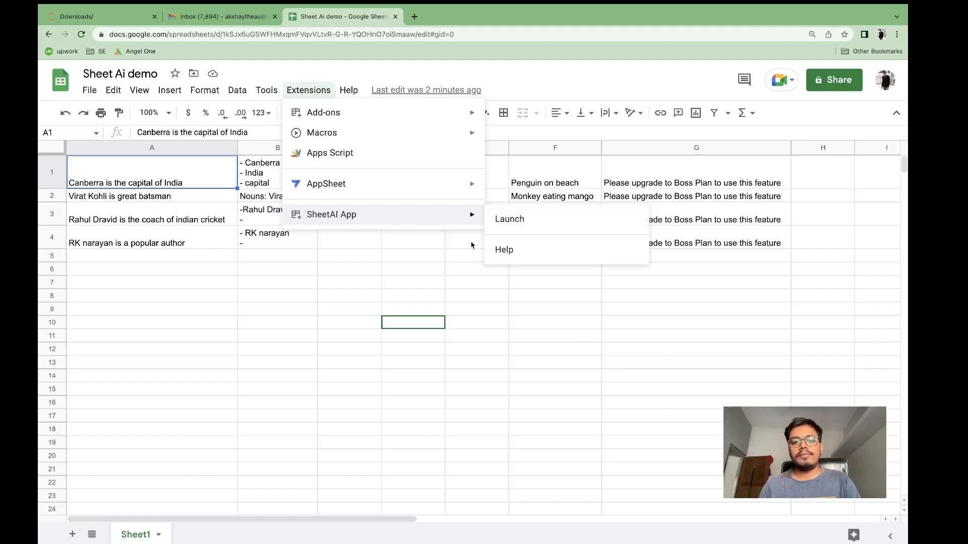
click(505, 218)
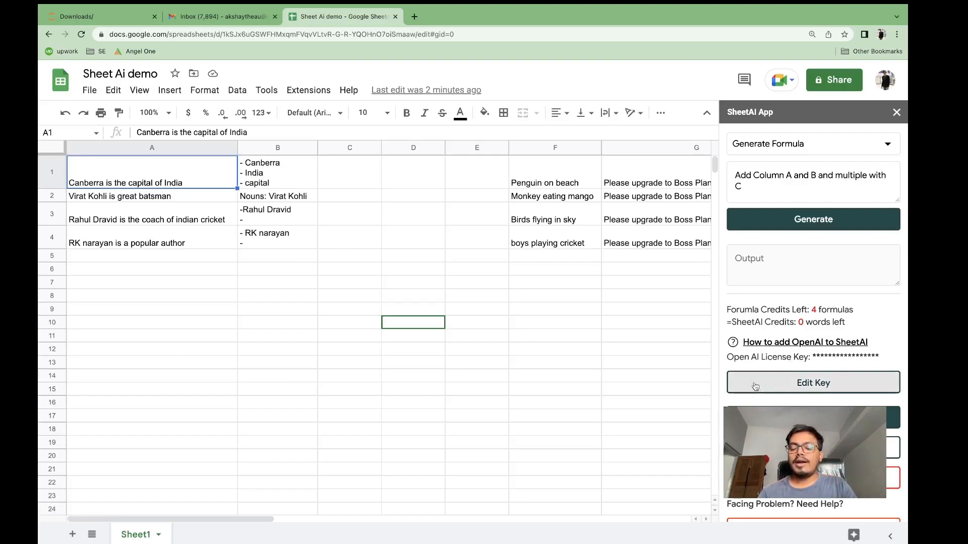
Search the web for "openai playground" in a new tab, open the OpenAI Playground and log in
click(415, 17)
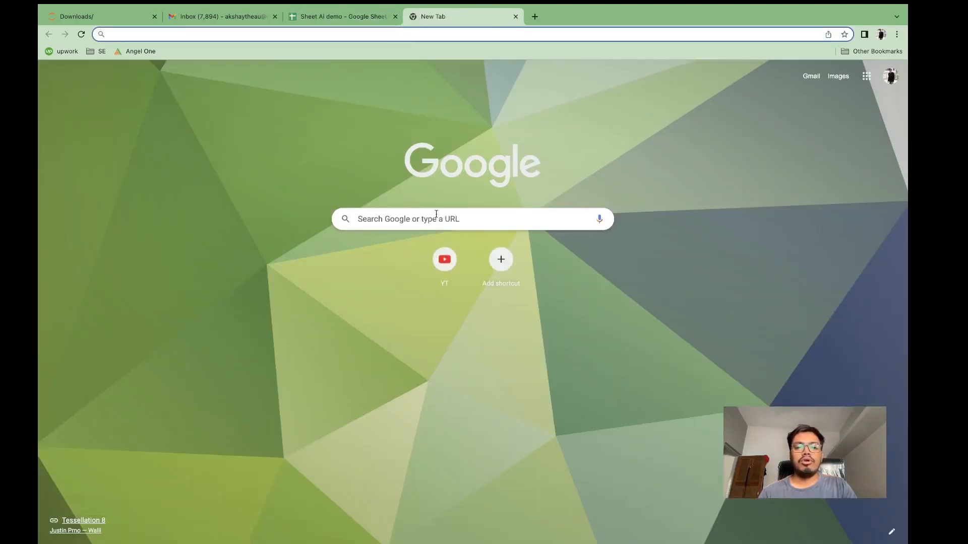
click(436, 213)
text(opeai)
key(BackSpace)
key(BackSpace)
text(nai playground)
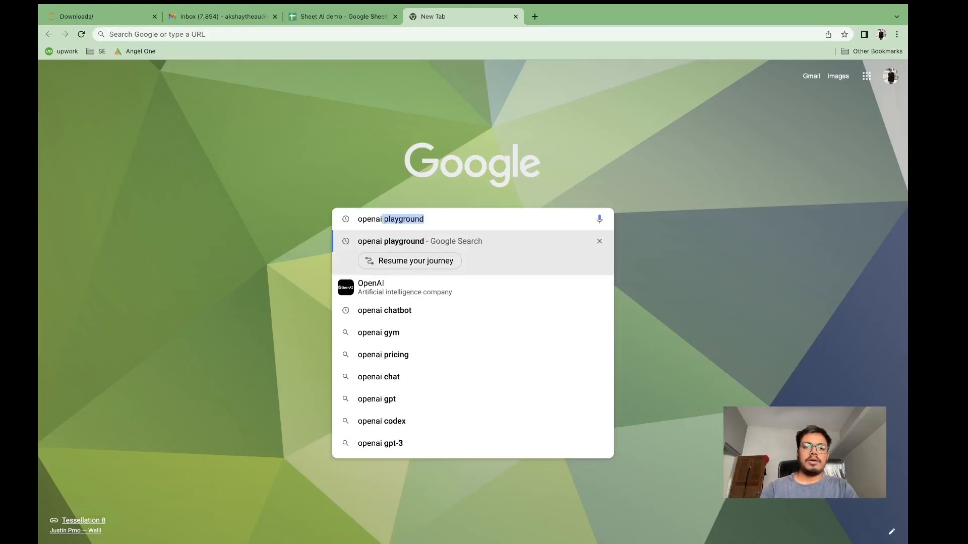
key(Return)
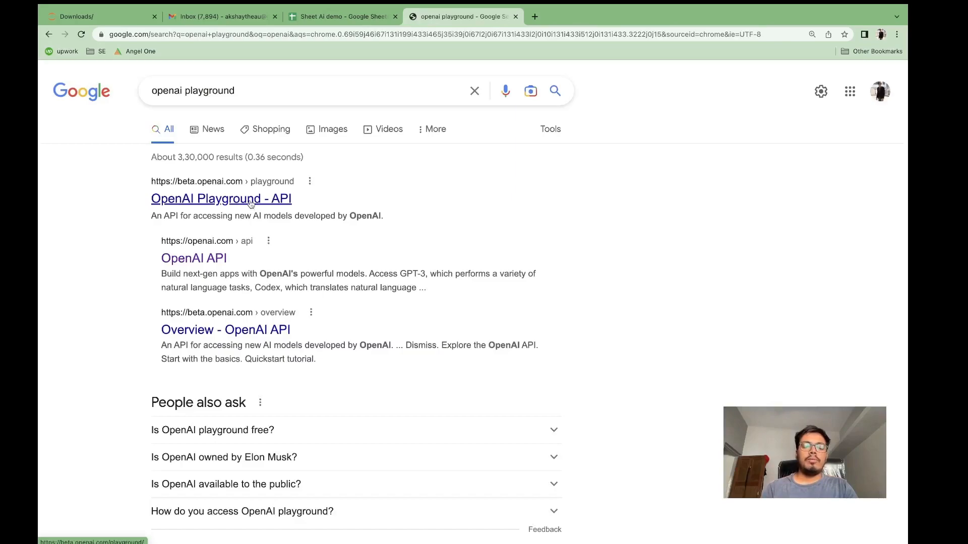
click(251, 201)
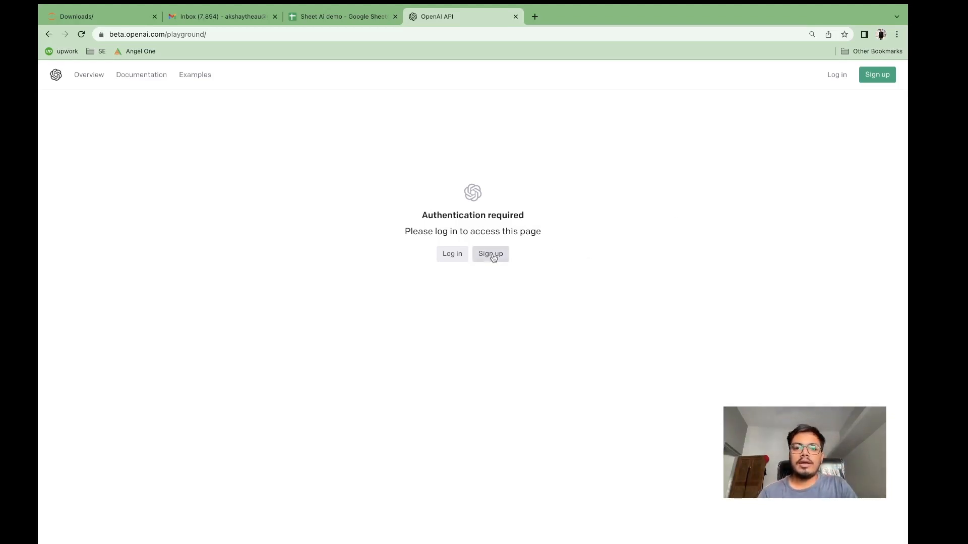
click(457, 258)
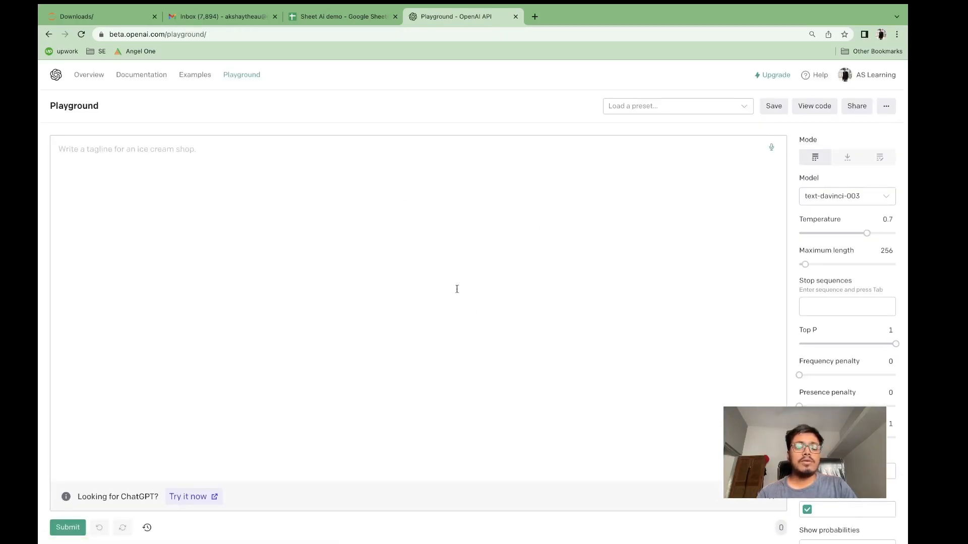
Open the OpenAI account's API keys page and look at the option for creating a new secret key
click(867, 81)
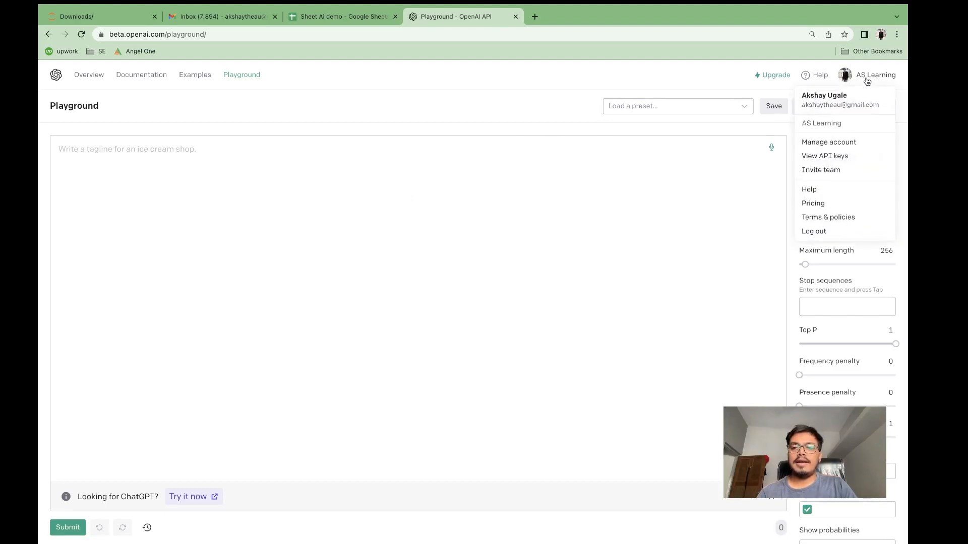
click(833, 162)
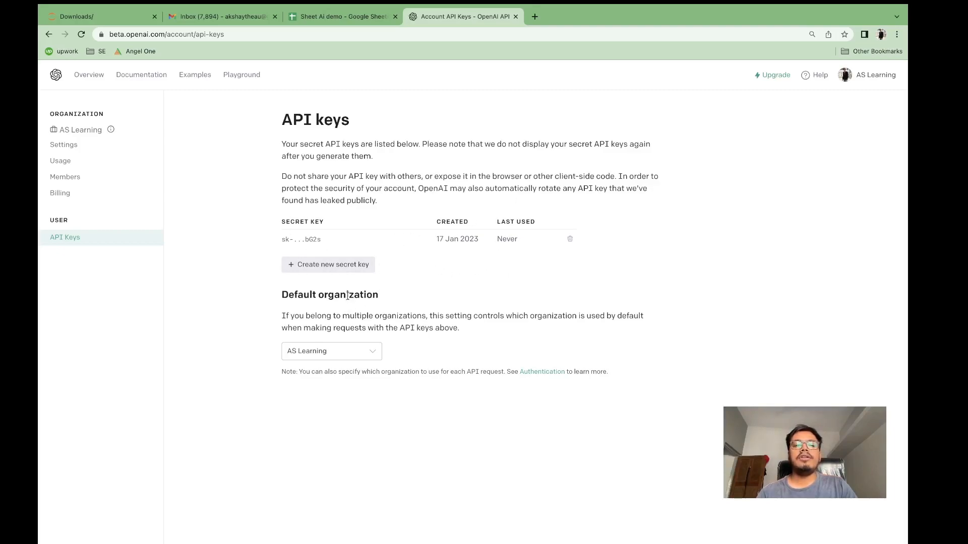
click(352, 272)
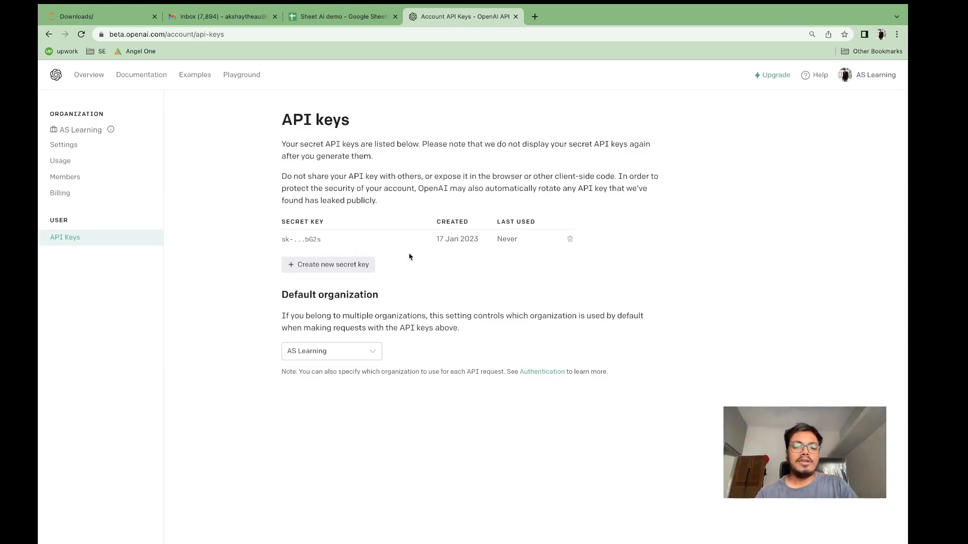
Return to the Sheet Ai demo spreadsheet, review the SheetAI App's generation types and key settings, and close the add-on
click(347, 17)
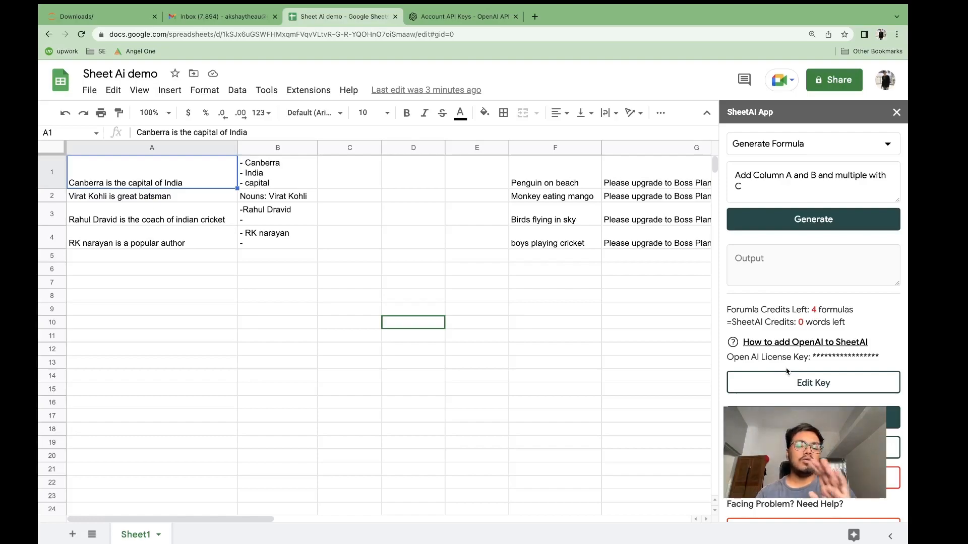
scroll(787, 371, down, 2)
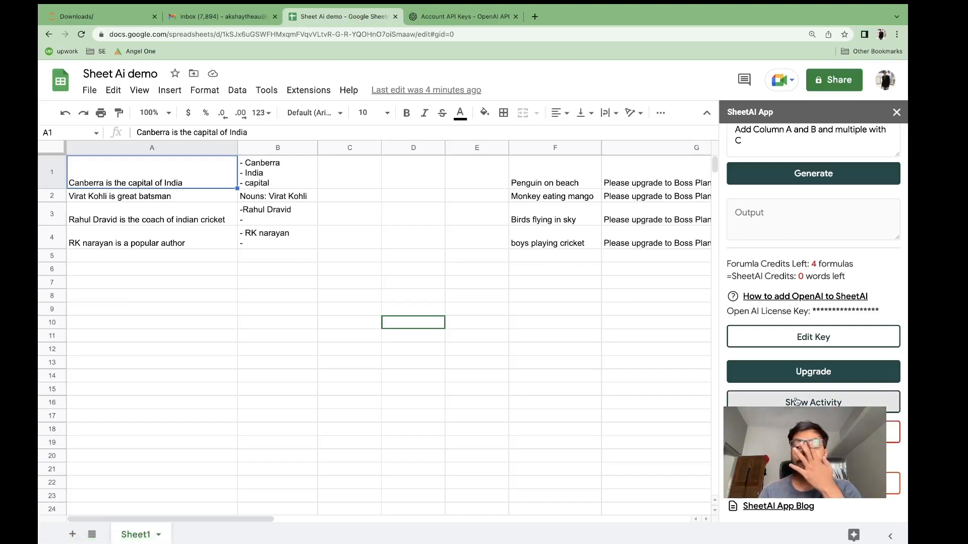
scroll(796, 402, up, 2)
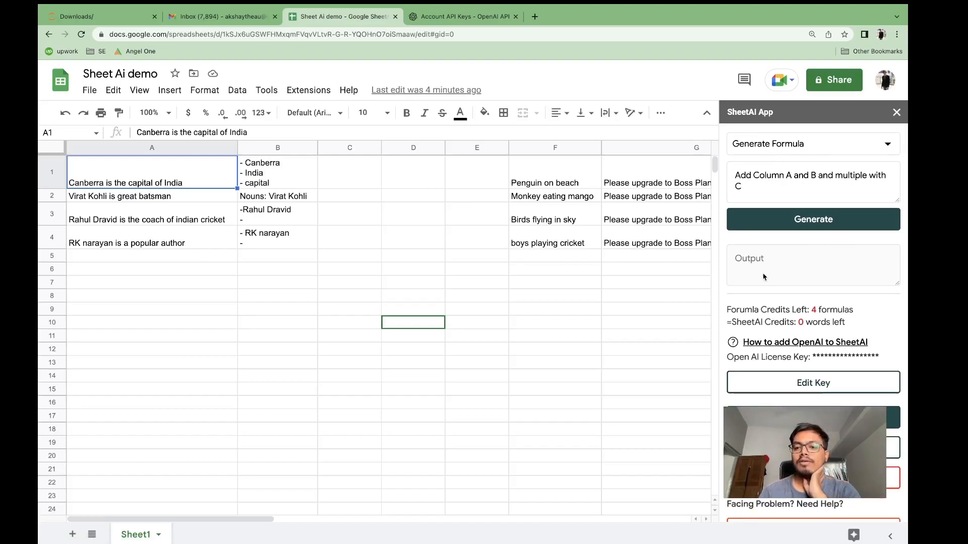
click(810, 146)
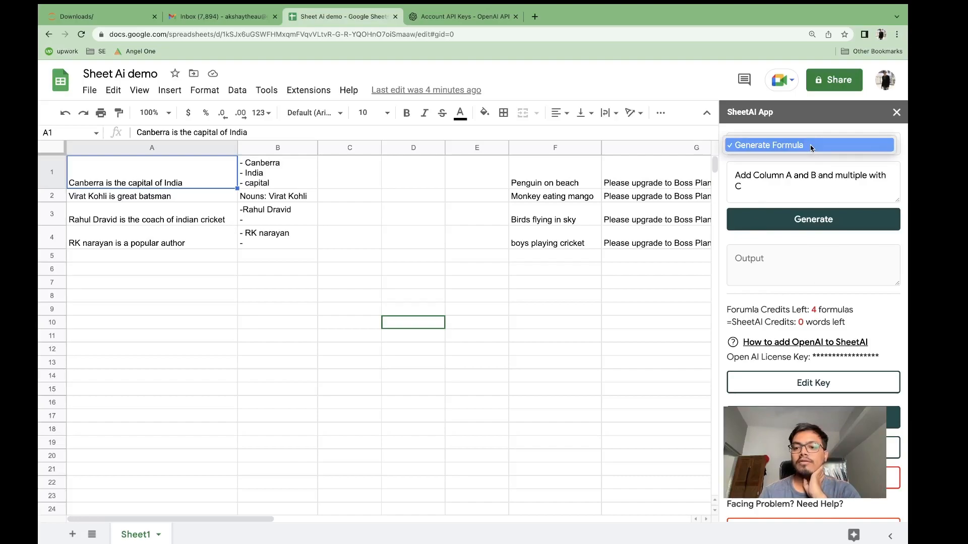
click(811, 147)
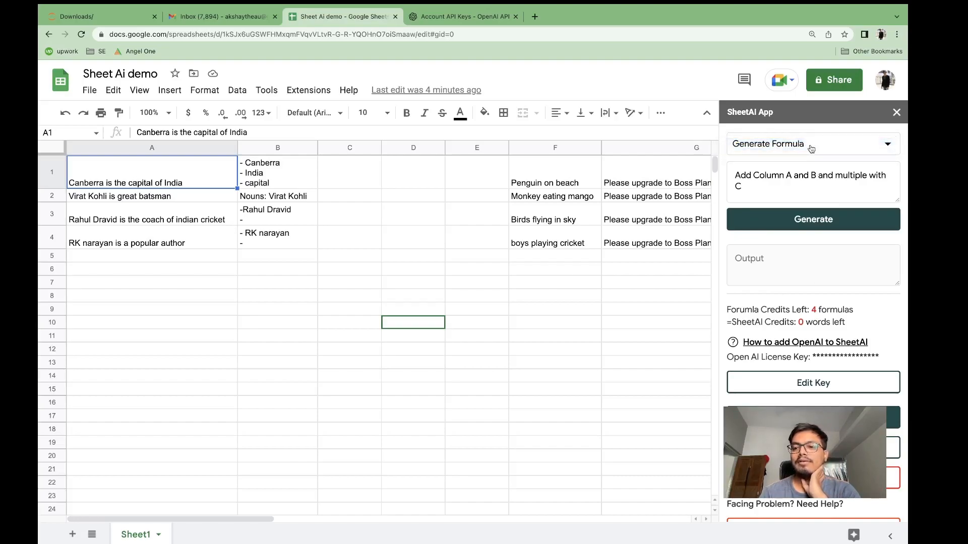
click(811, 149)
click(811, 147)
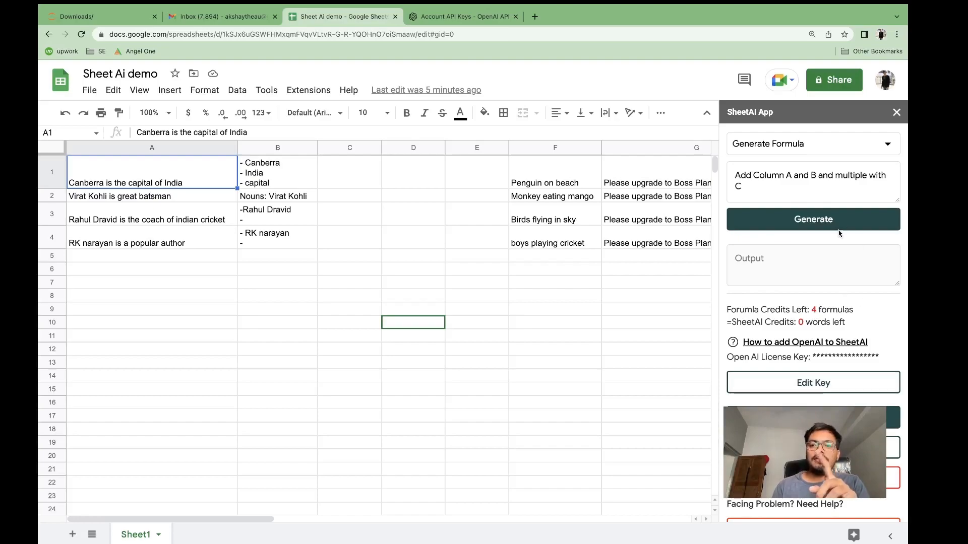
click(896, 113)
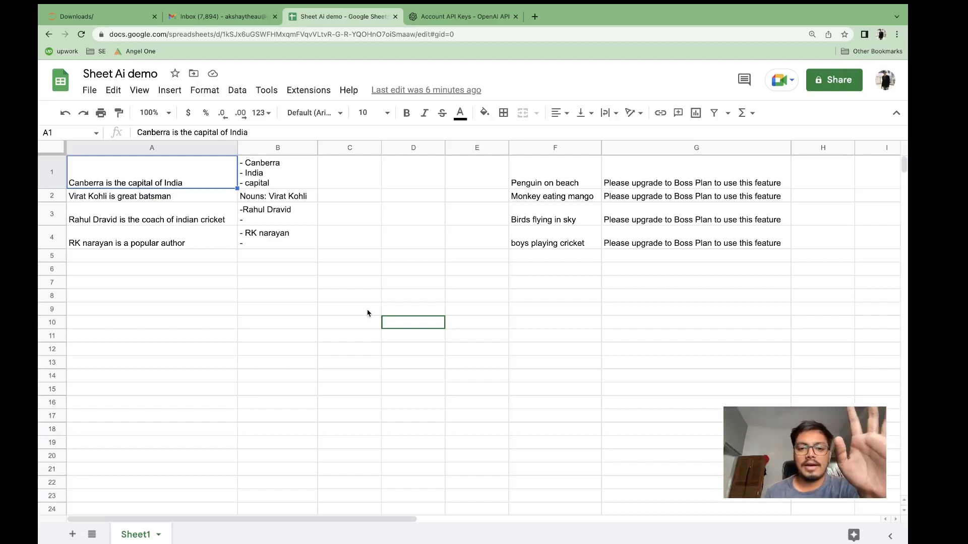
Examine the SHEETAI_IMAGE formula in cell G1 and leave it as it is
scroll(529, 301, right, 8)
scroll(529, 301, left, 4)
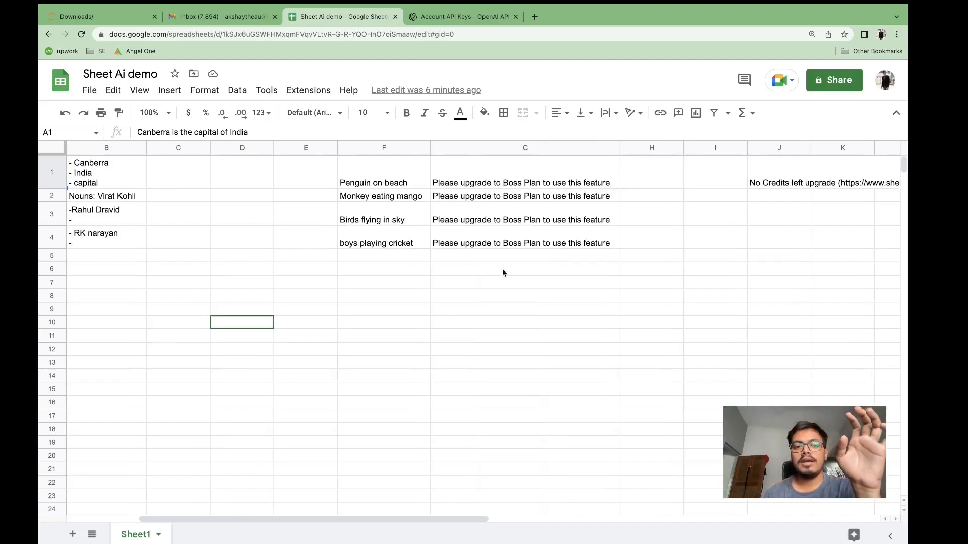
double_click(475, 185)
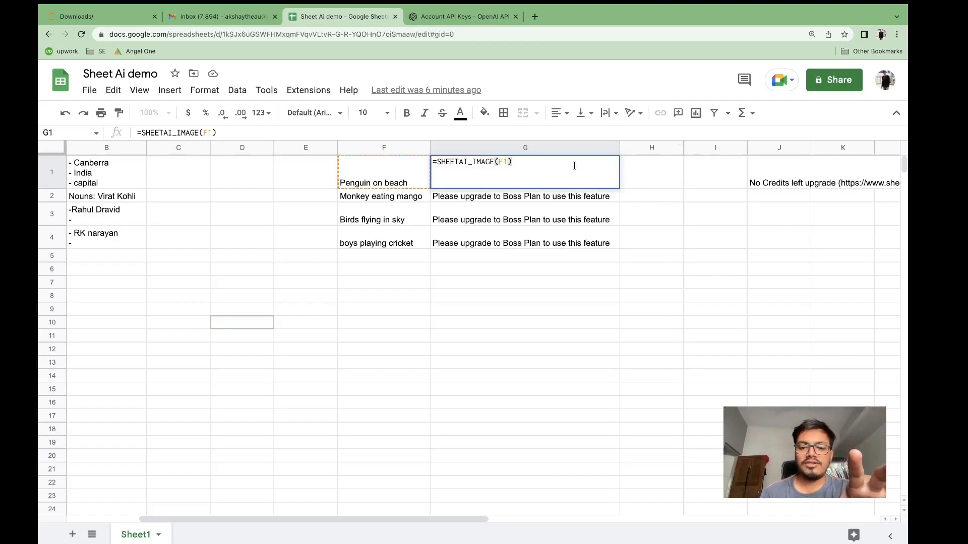
key(Return)
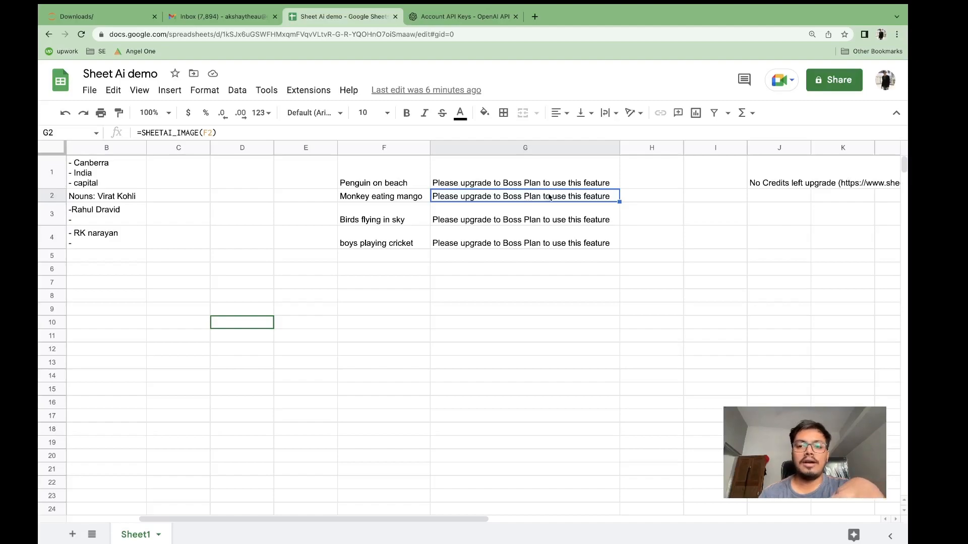
Inspect the noun-extraction formula in cell B1 and compare it with the image formula in cell G1
scroll(467, 219, left, 3)
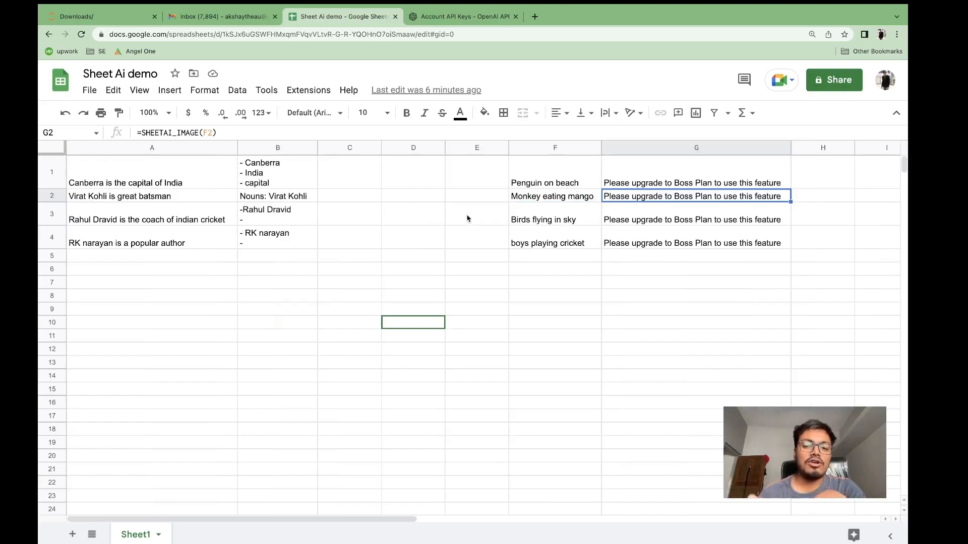
double_click(292, 186)
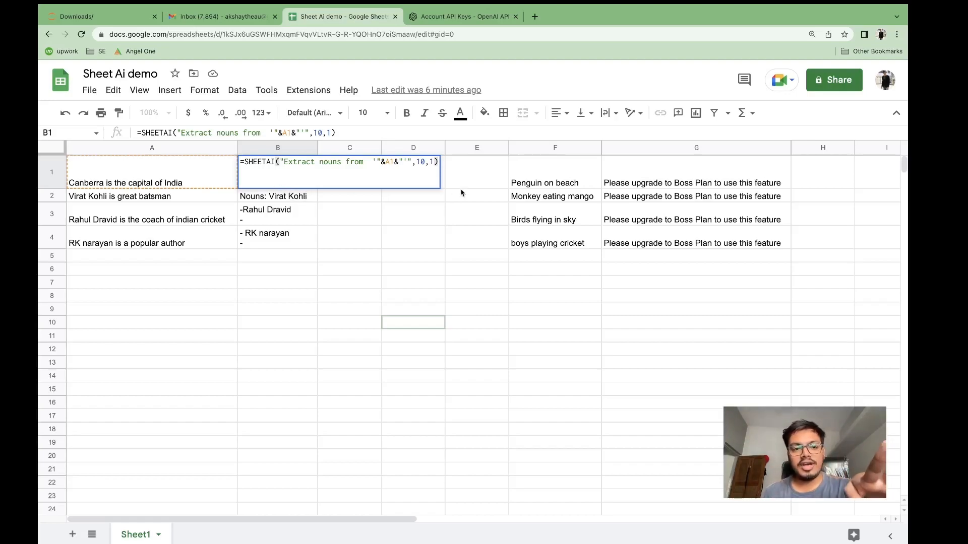
click(609, 165)
double_click(609, 165)
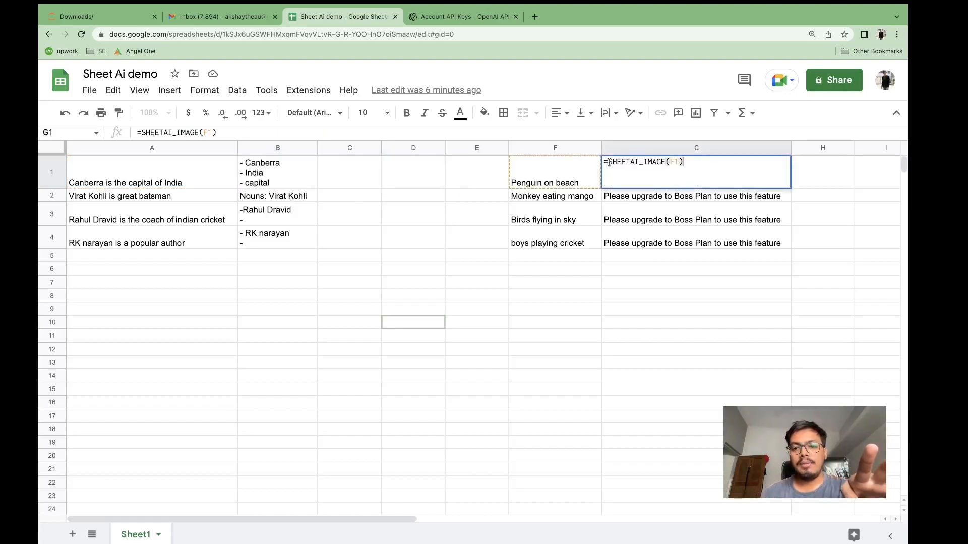
scroll(703, 259, right, 10)
scroll(610, 264, left, 5)
click(433, 206)
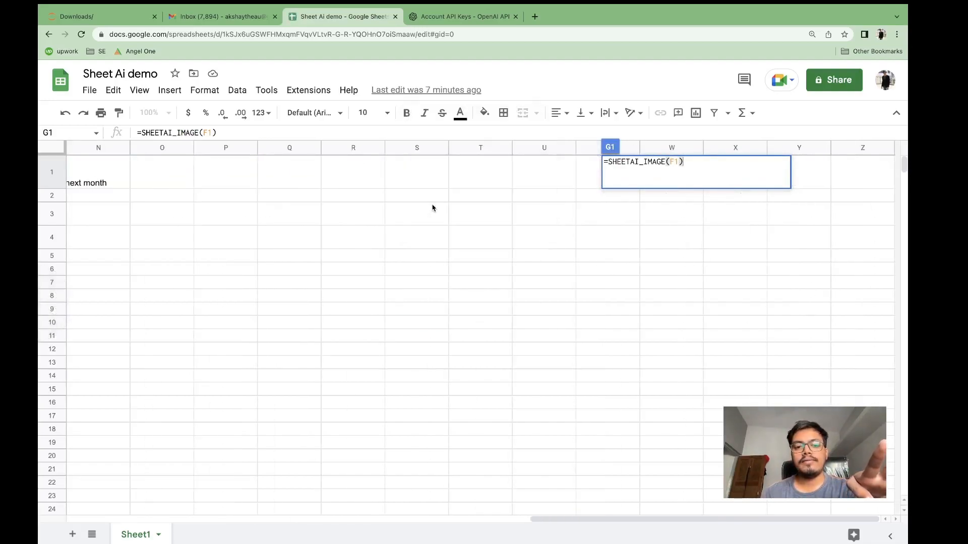
scroll(355, 287, left, 5)
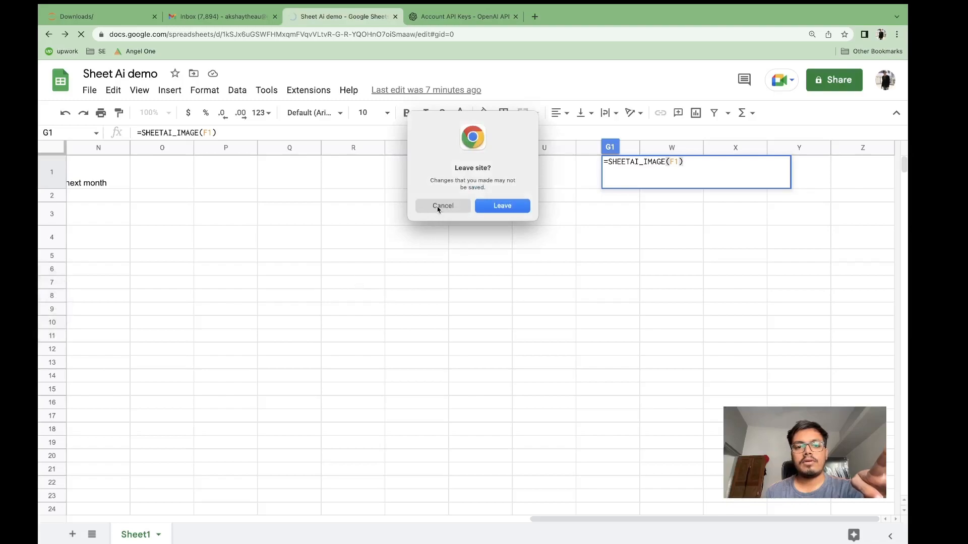
click(437, 209)
Leave the G1 formula and examine the image prompts and SheetAI results in row 1 from column F to column J
click(252, 272)
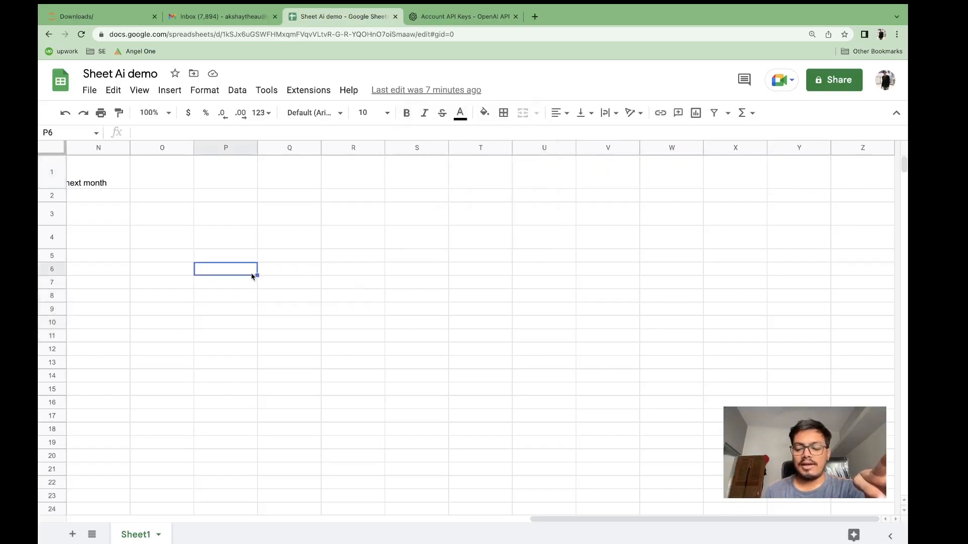
key(Left)
key(Left)
key(Left)
key(Left)
key(Left)
key(Left)
key(Left)
key(Left)
key(Left)
key(Left)
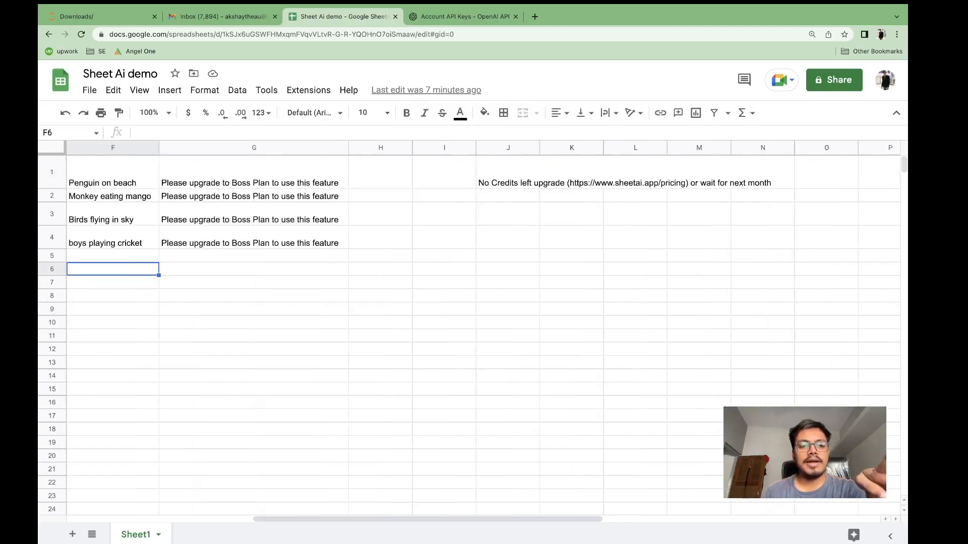
key(Right)
key(Right)
key(Right)
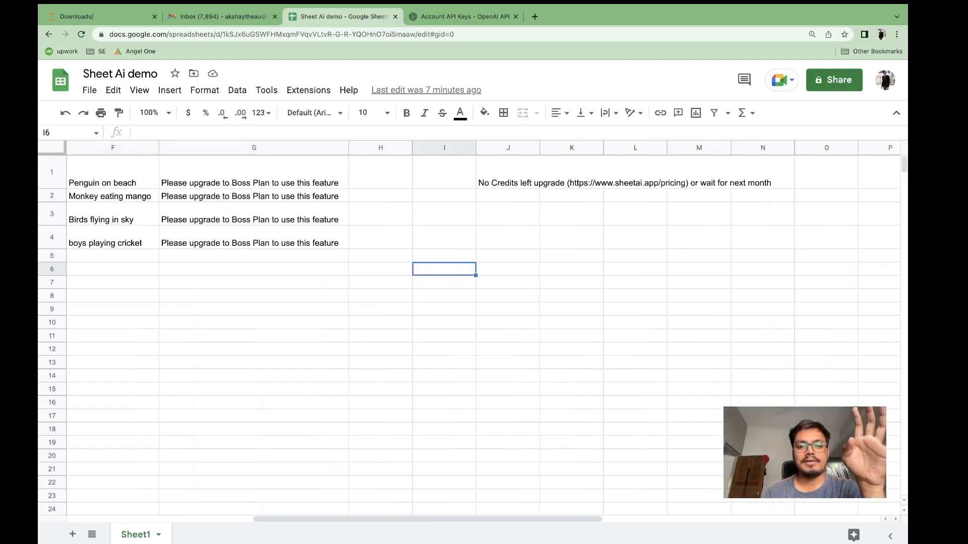
key(Right)
key(Left)
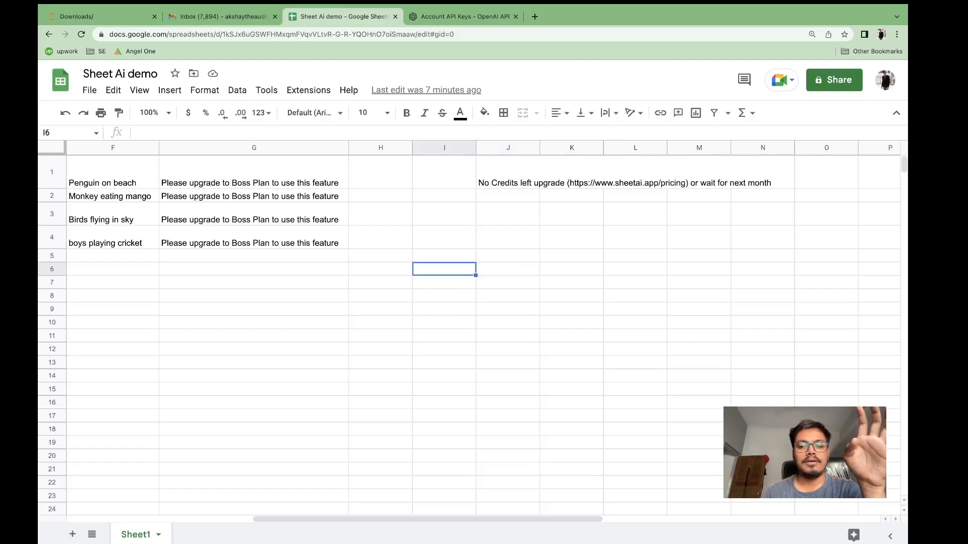
key(Right)
key(Right)
key(Right)
key(Left)
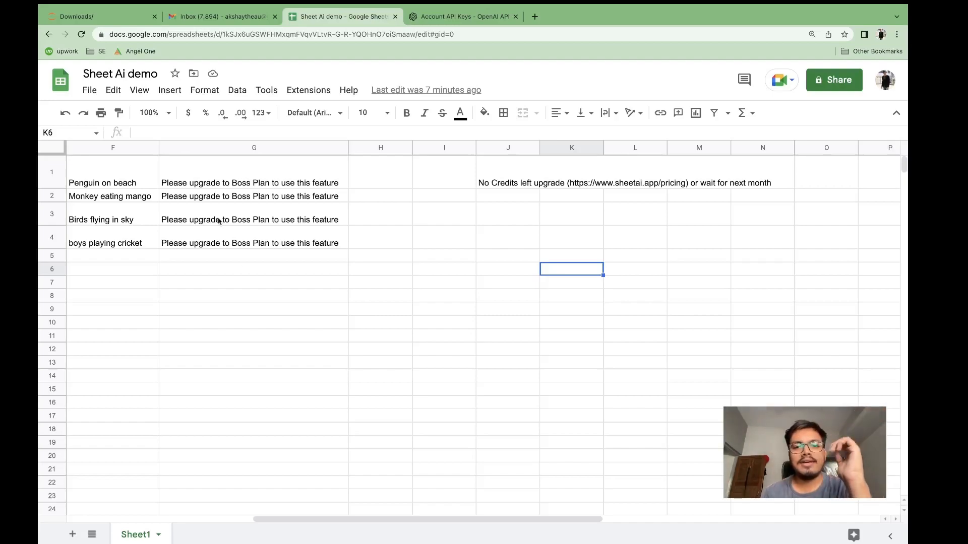
Examine the SHEETAI_RANGE formula in J1 and the SHEETAI_IMAGE formula in G1, and return to column A
double_click(511, 181)
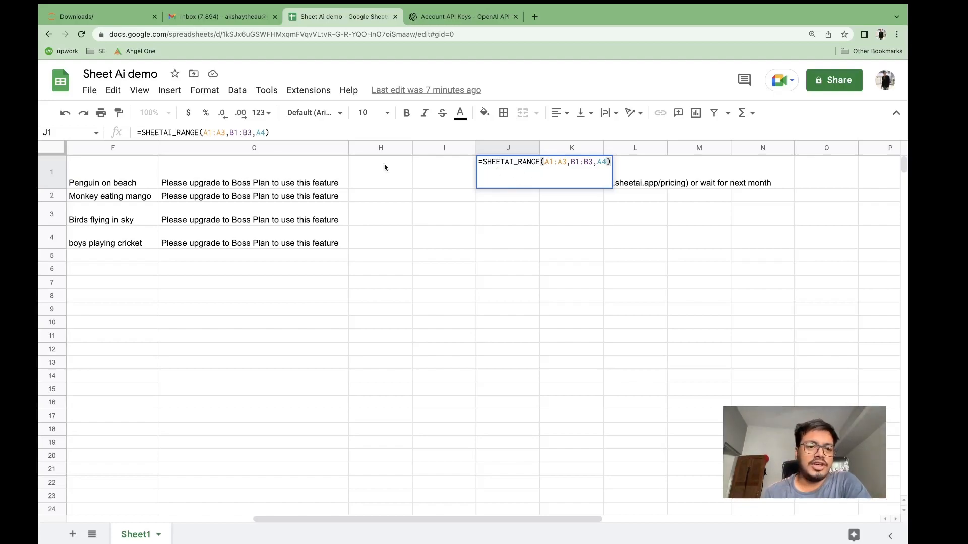
click(256, 170)
double_click(256, 170)
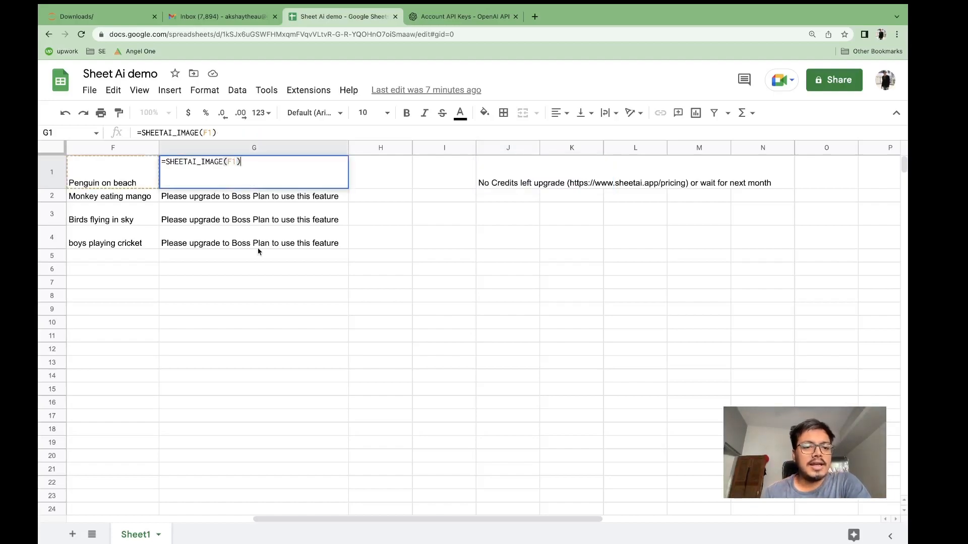
click(255, 300)
key(Home)
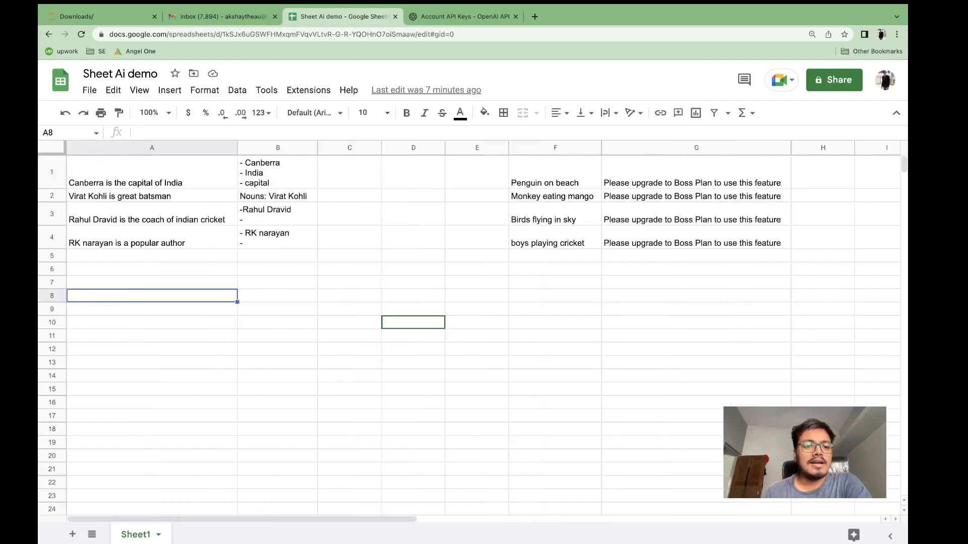
Inspect the noun-extraction formula in B1 and expand the SHEETAI function help at its max_words argument
double_click(289, 185)
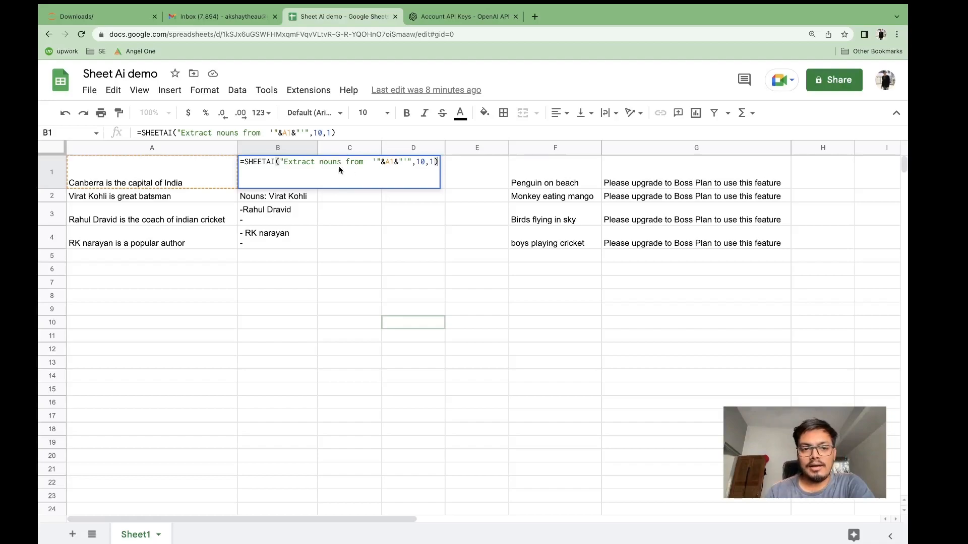
click(284, 275)
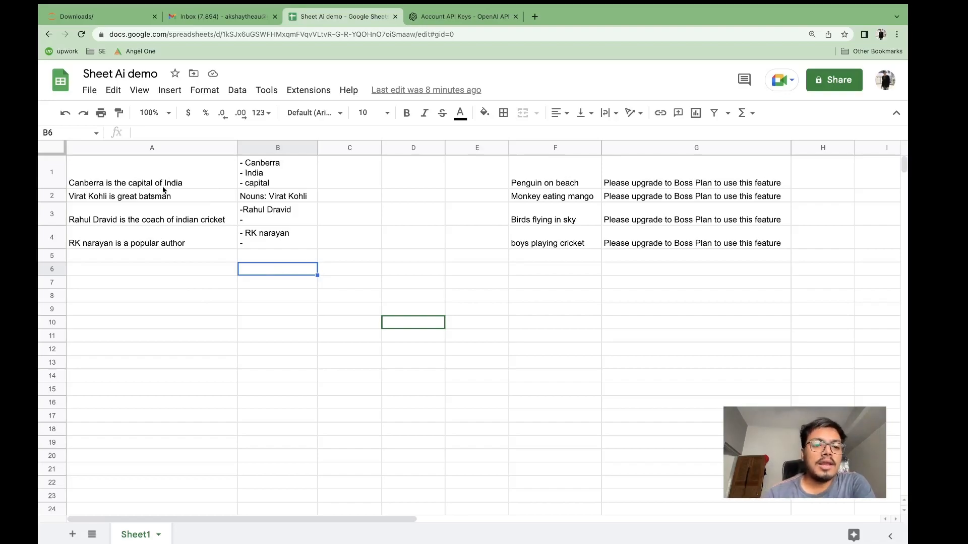
double_click(262, 175)
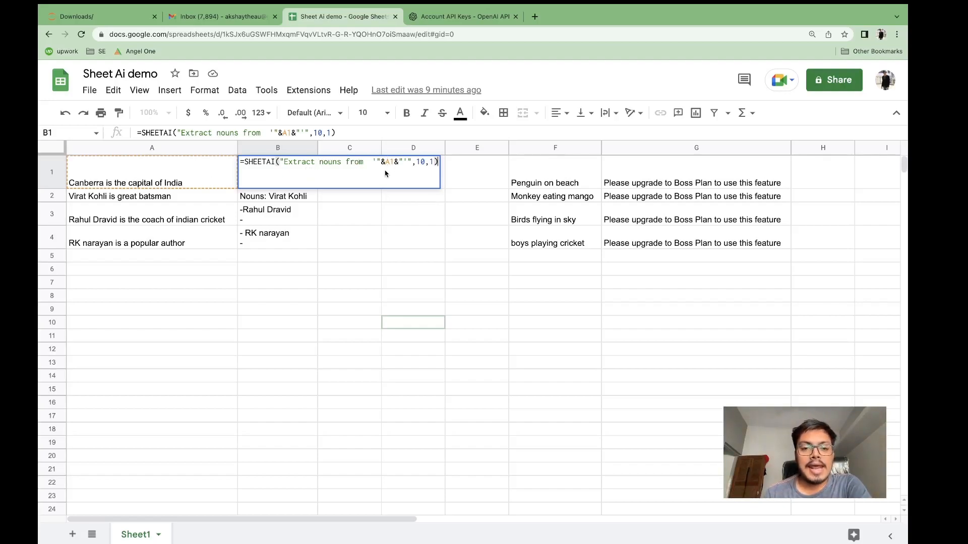
click(422, 162)
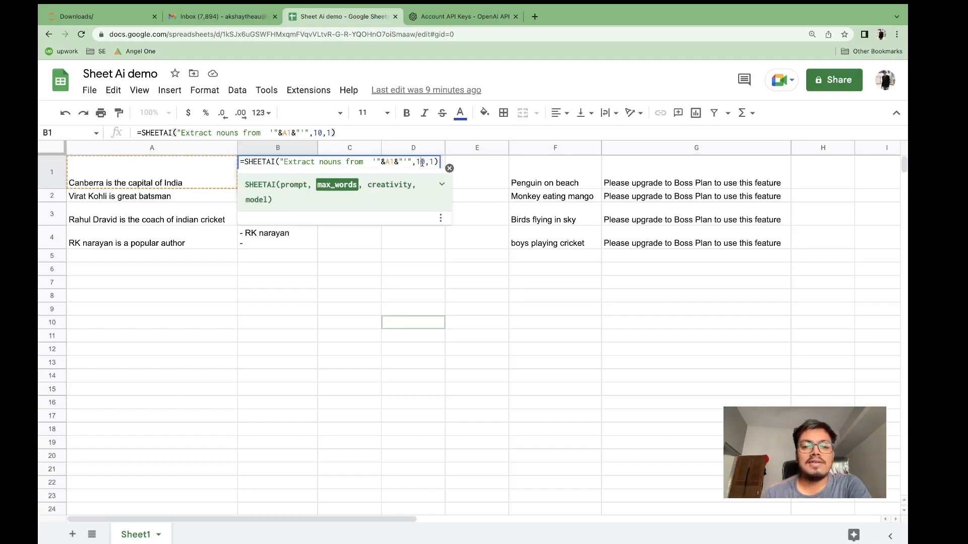
click(442, 184)
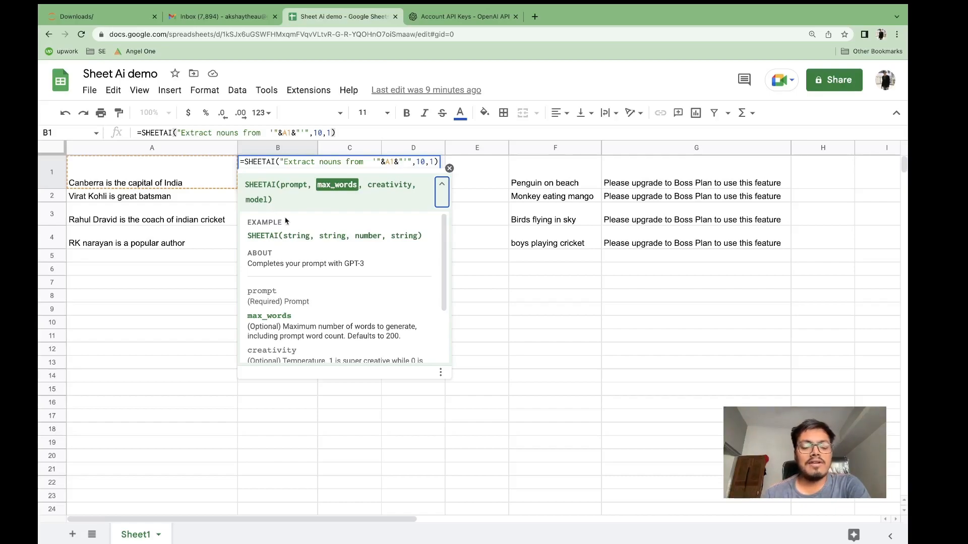
Read the SHEETAI help on the prompt, max_words, creativity and model arguments, and leave the B1 formula
scroll(319, 254, down, 1)
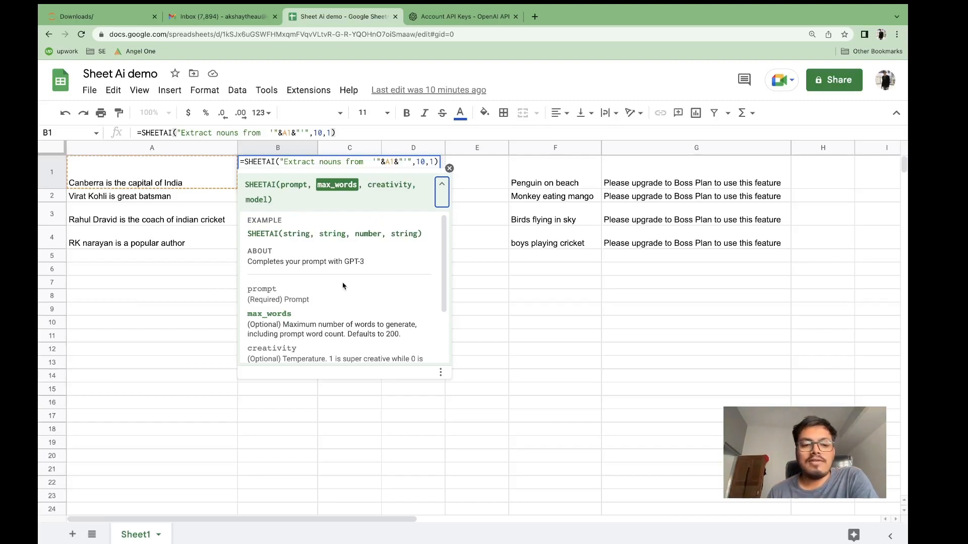
scroll(344, 288, down, 2)
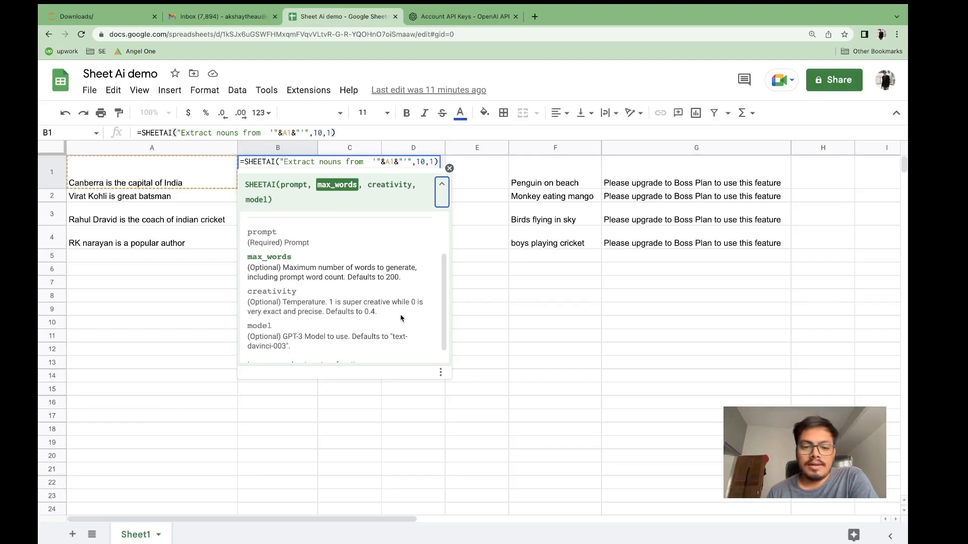
scroll(400, 287, up, 1)
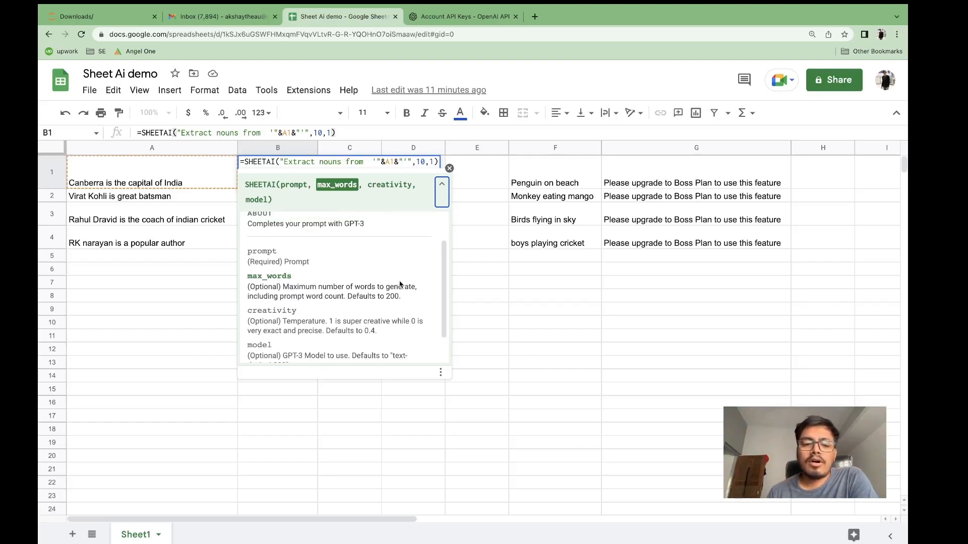
scroll(401, 284, down, 2)
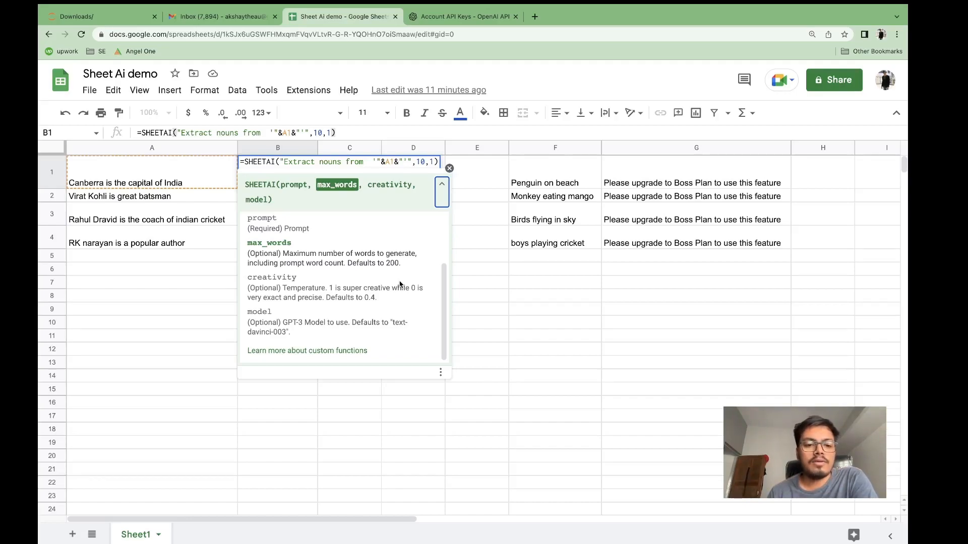
scroll(400, 285, up, 2)
scroll(400, 285, down, 2)
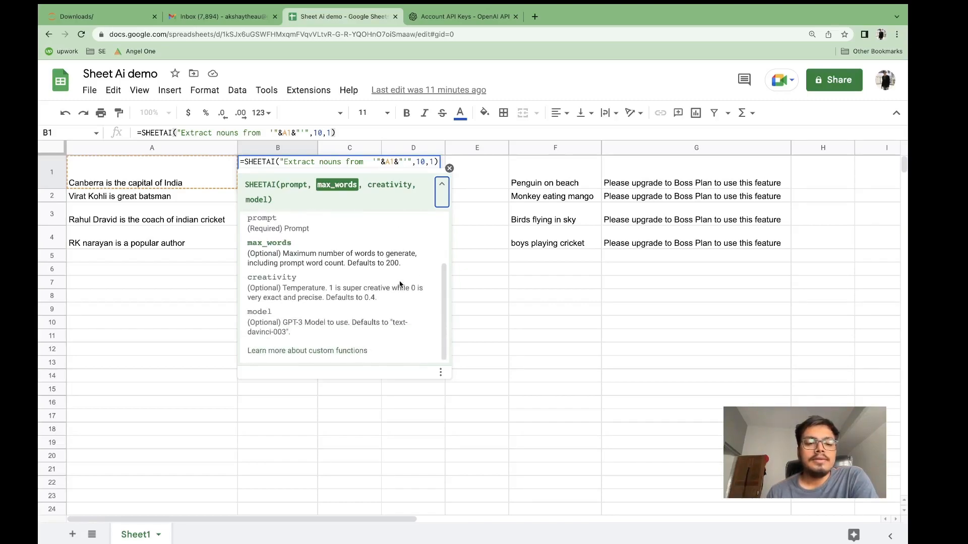
scroll(400, 285, up, 2)
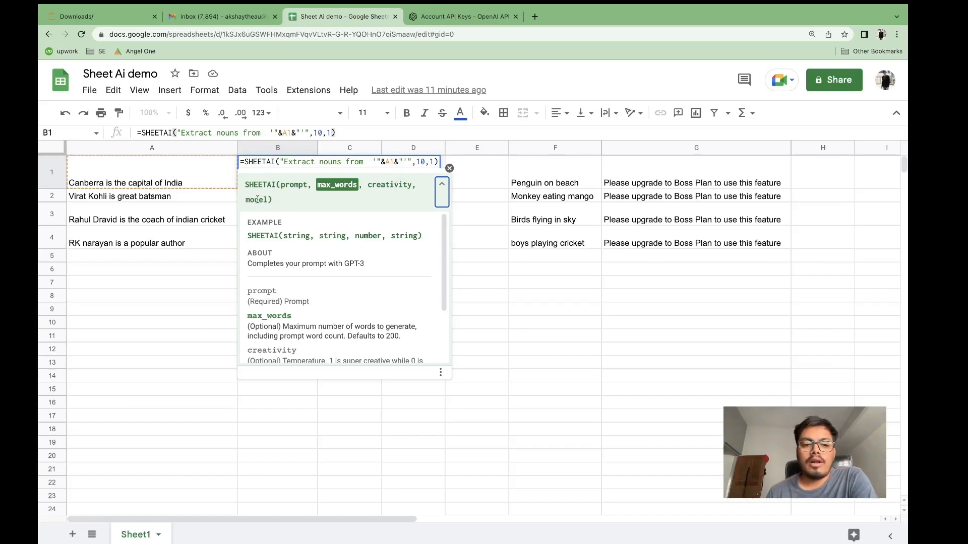
scroll(394, 325, down, 3)
click(331, 445)
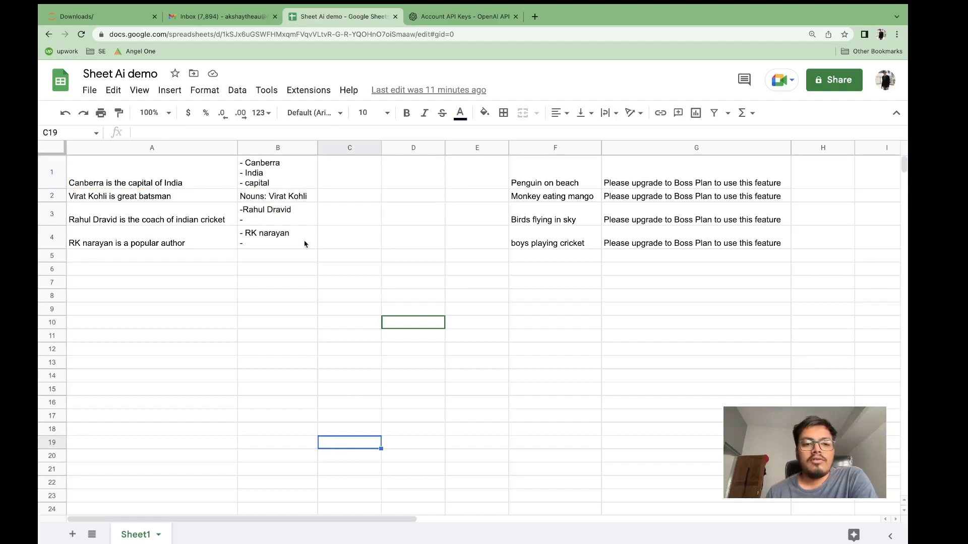
Inspect the noun-extraction formulas in cells B1, B4 and B2 against their source sentences in column A
double_click(286, 174)
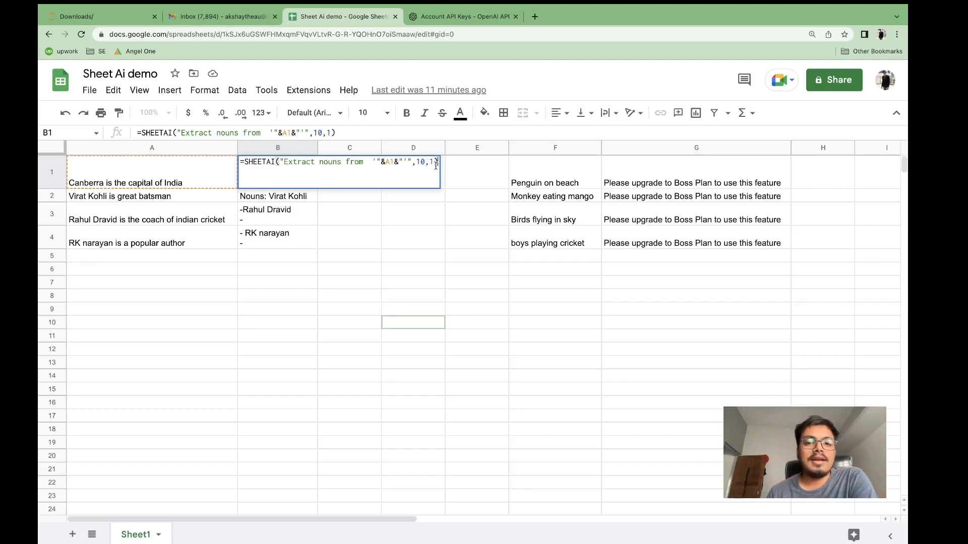
click(298, 287)
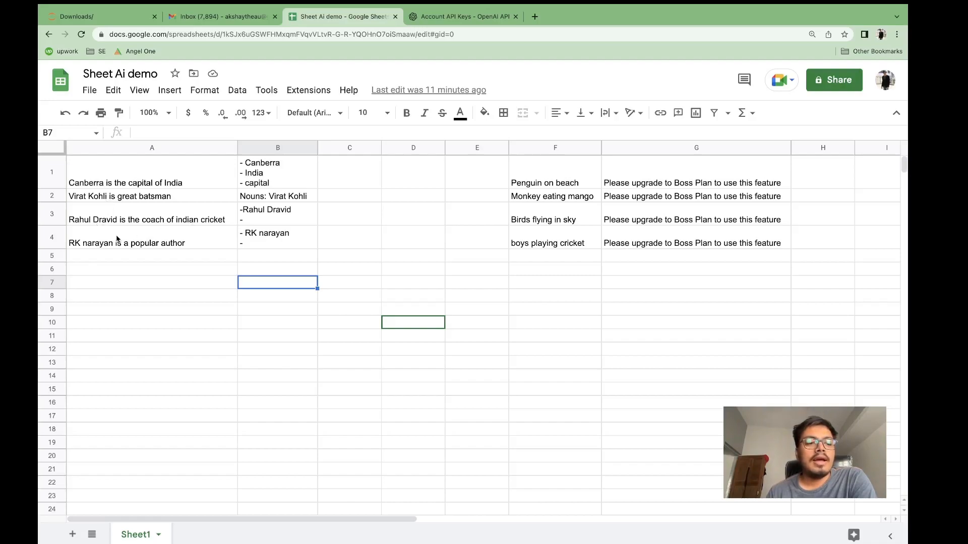
double_click(300, 245)
click(277, 269)
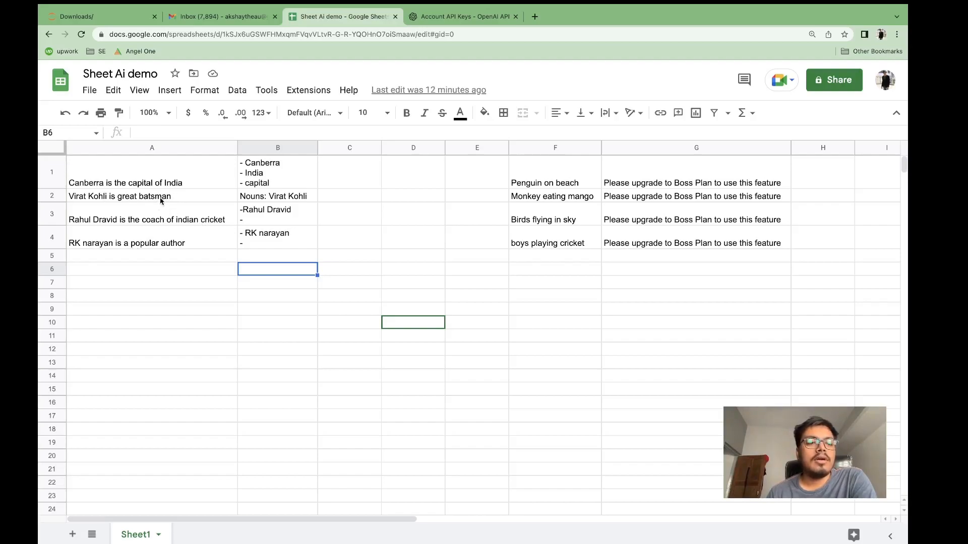
double_click(275, 197)
key(Return)
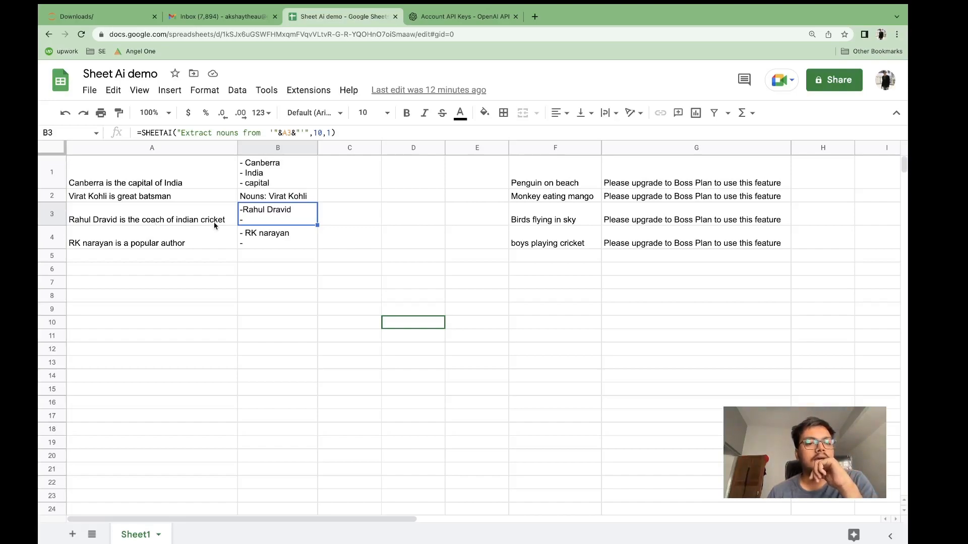
Compare the SHEETAI noun-extraction formulas in cells B3 and B4, and leave the B4 formula
double_click(273, 209)
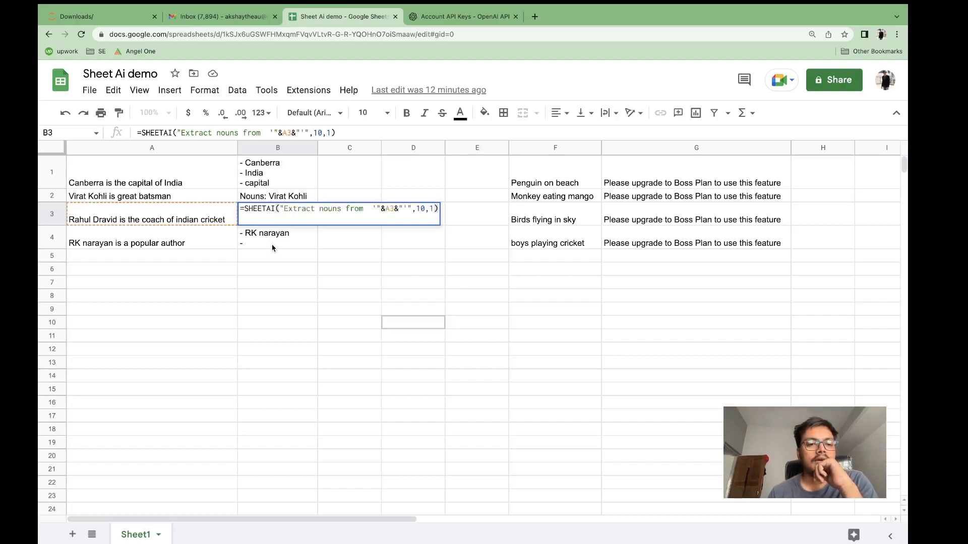
key(Return)
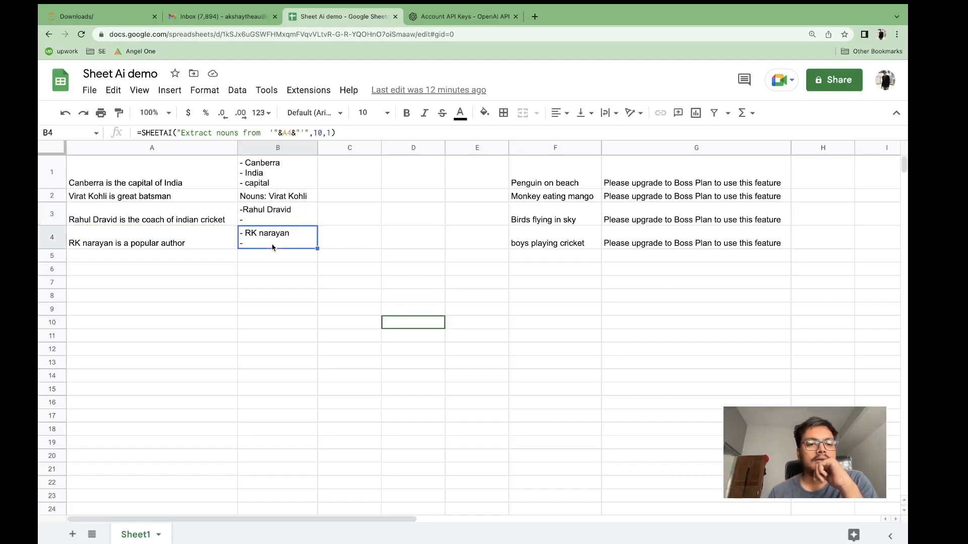
double_click(287, 216)
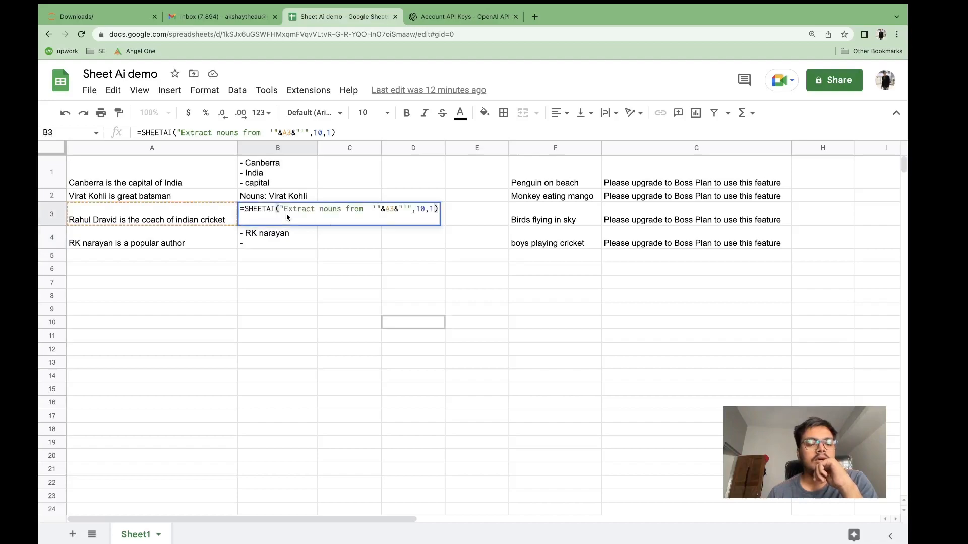
click(277, 232)
double_click(277, 232)
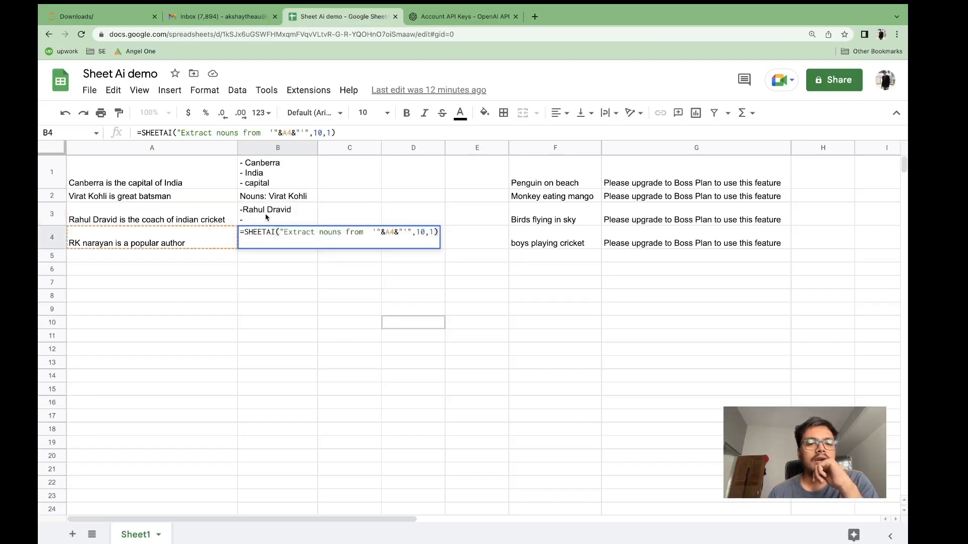
click(187, 261)
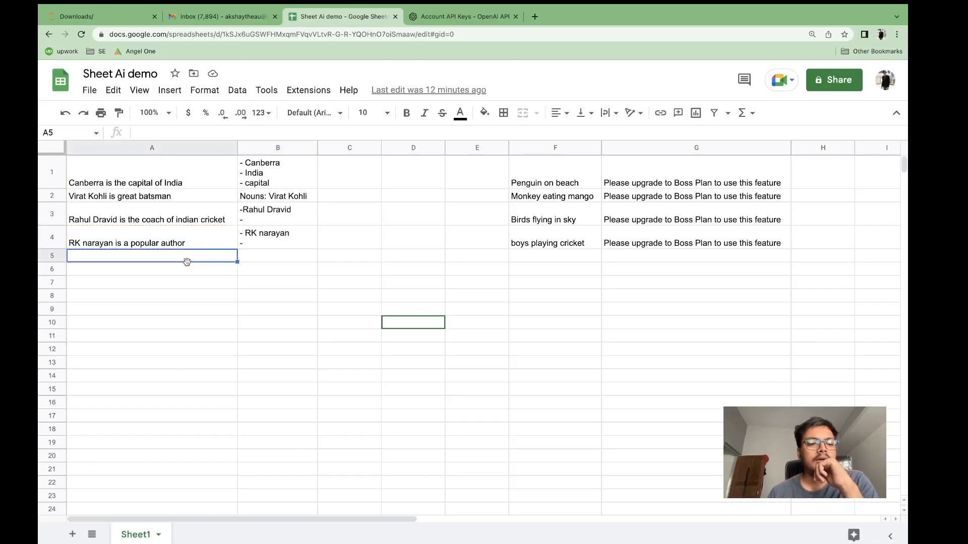
Check the source sentence in A4 and recheck the noun-extraction formulas in B3 and B4
click(196, 245)
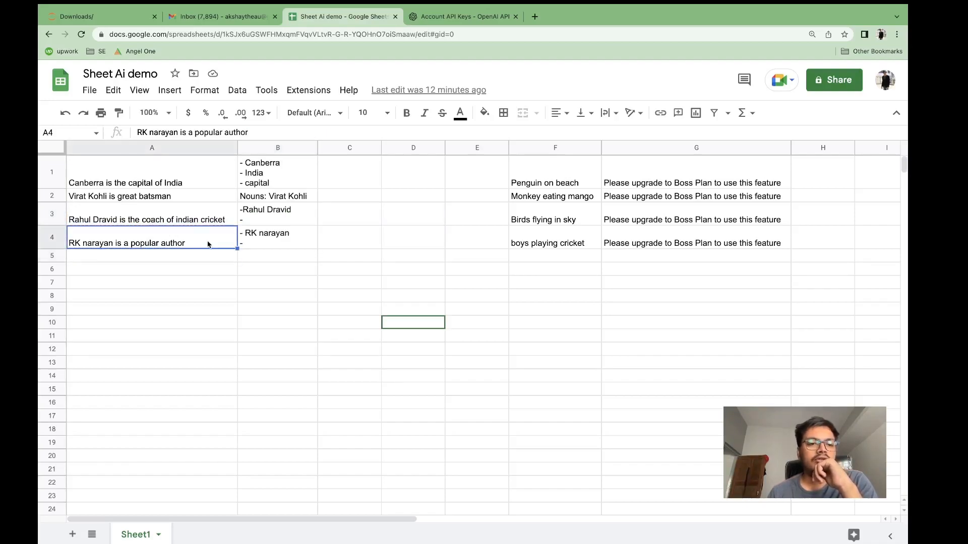
double_click(268, 224)
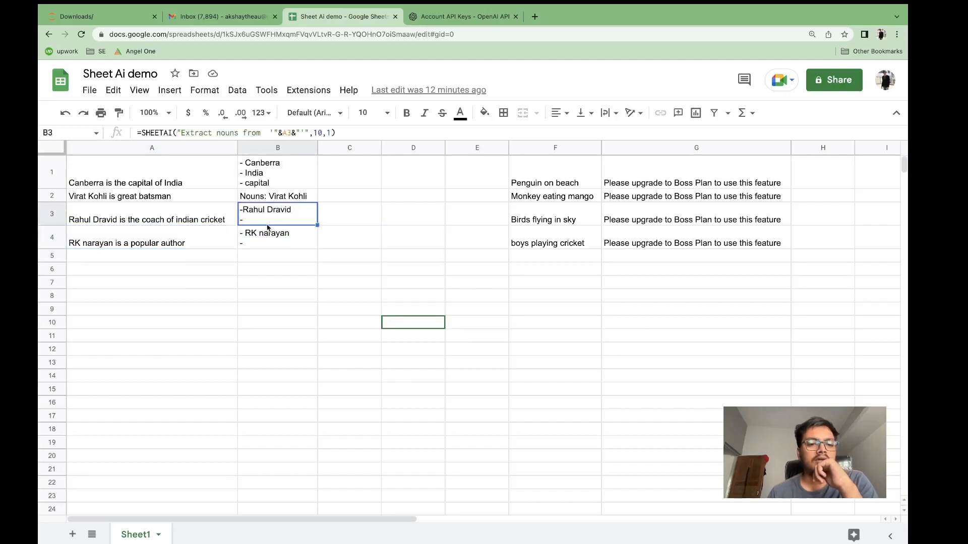
click(266, 237)
double_click(266, 236)
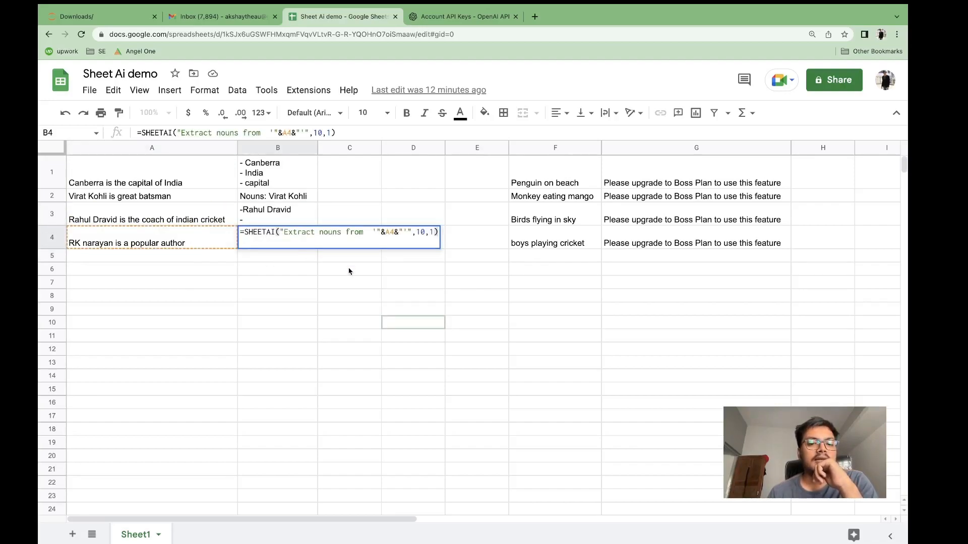
click(299, 260)
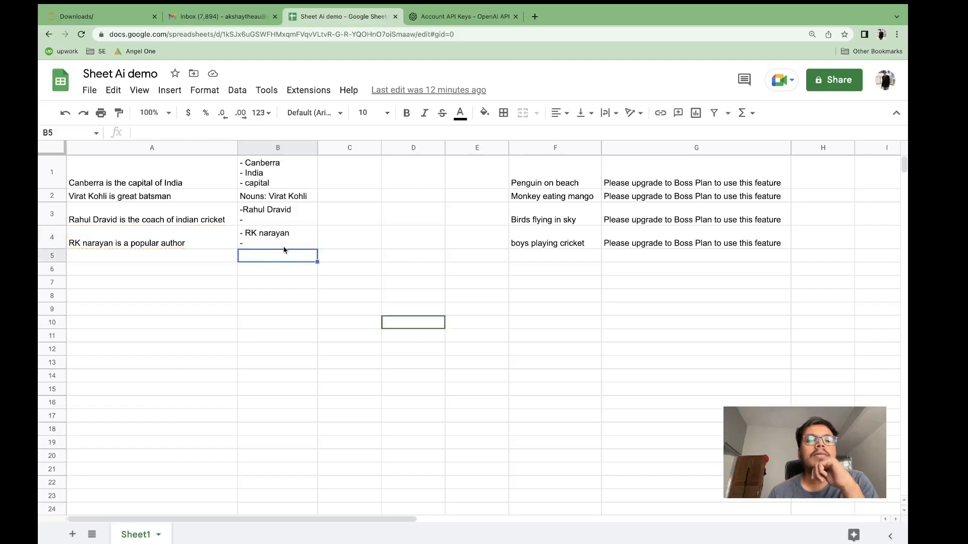
click(286, 246)
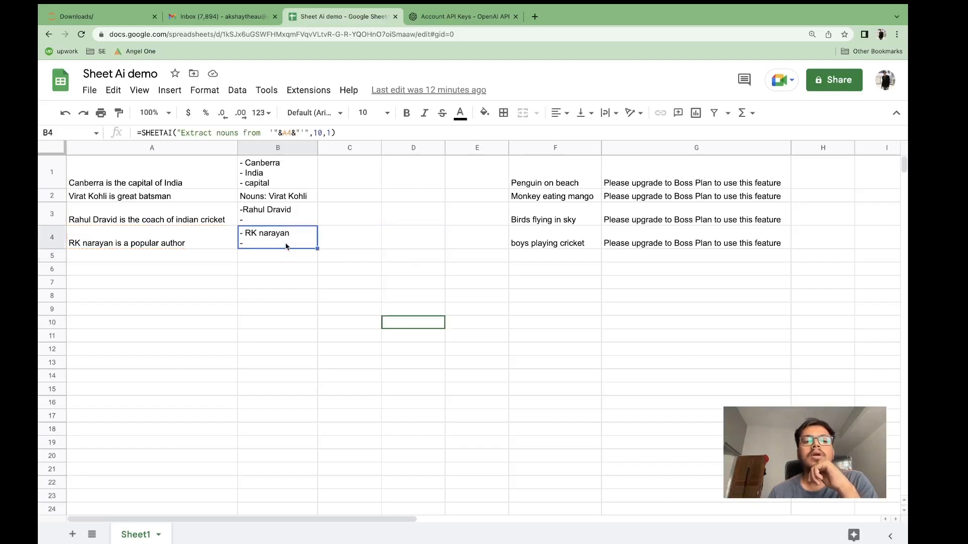
double_click(285, 213)
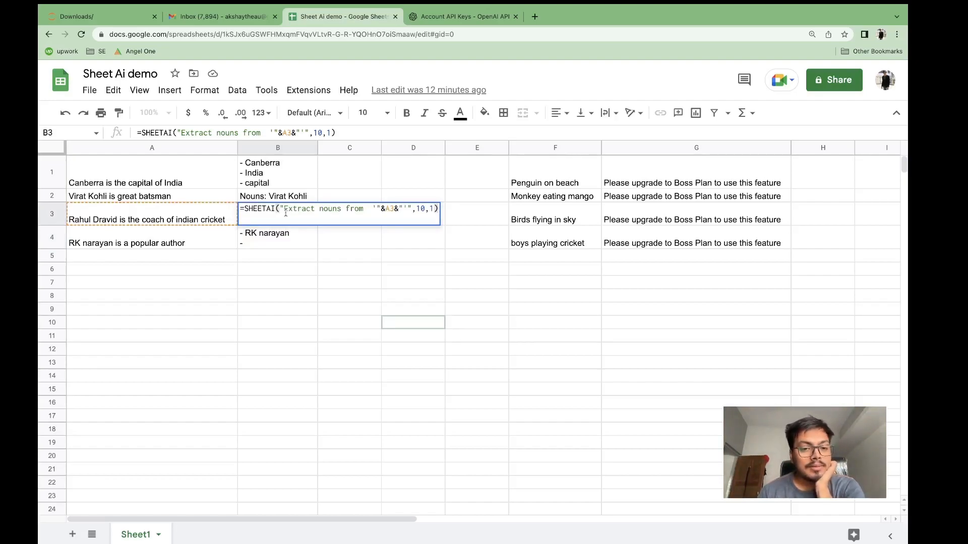
click(273, 263)
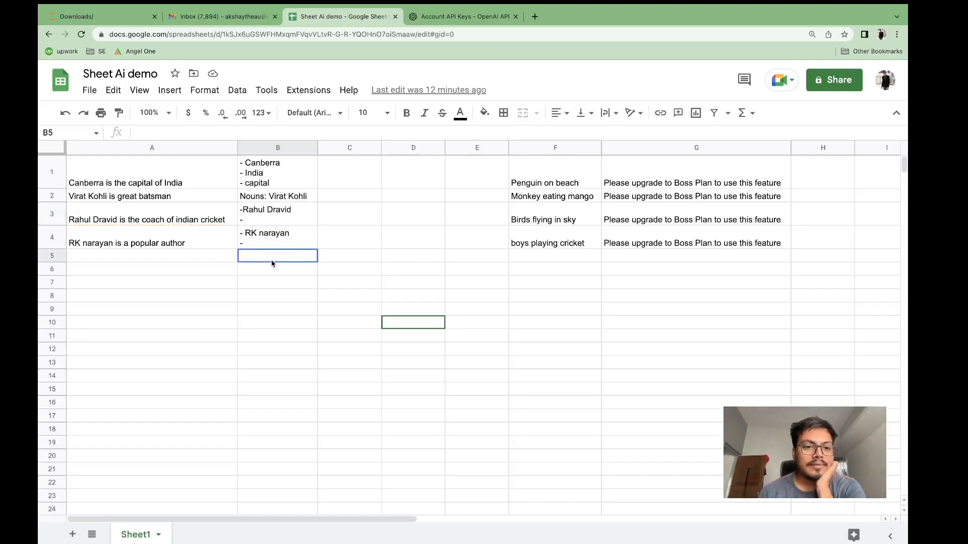
Review the noun-extraction formulas one after another from B1 down to B4
double_click(282, 171)
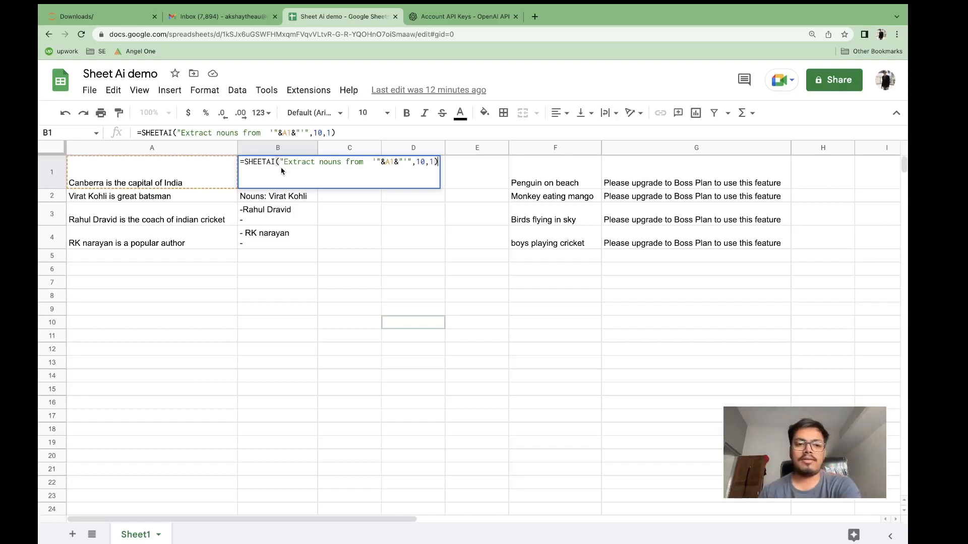
key(Return)
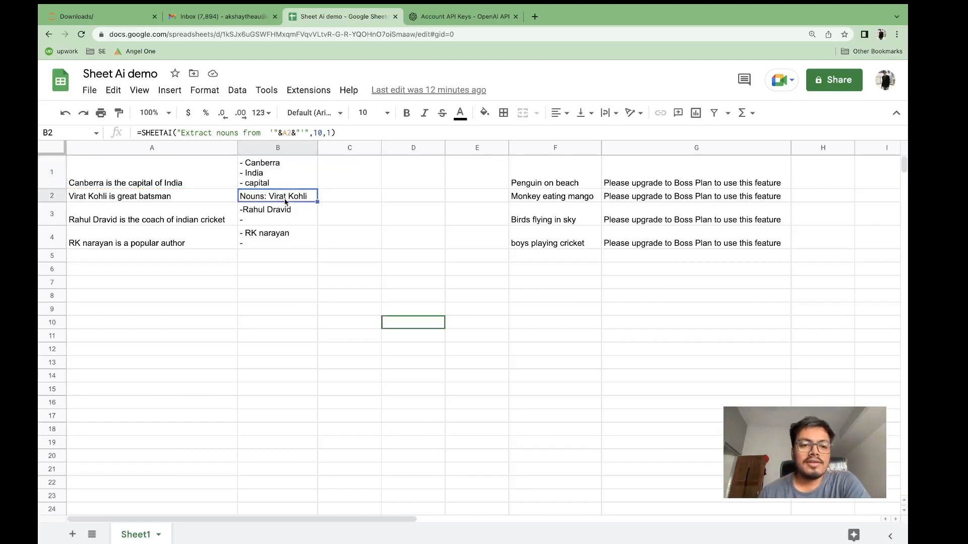
double_click(284, 199)
key(Return)
key(Return)
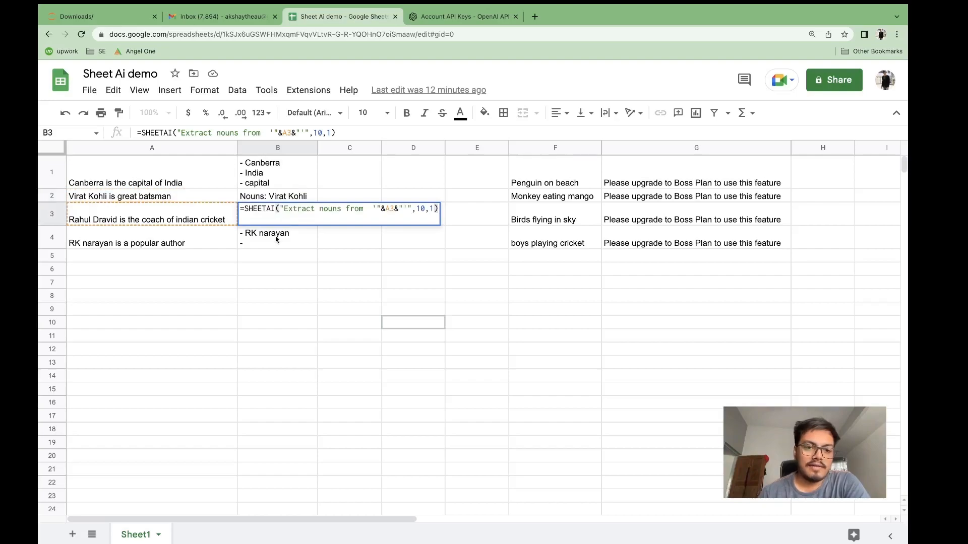
key(Return)
key(Return)
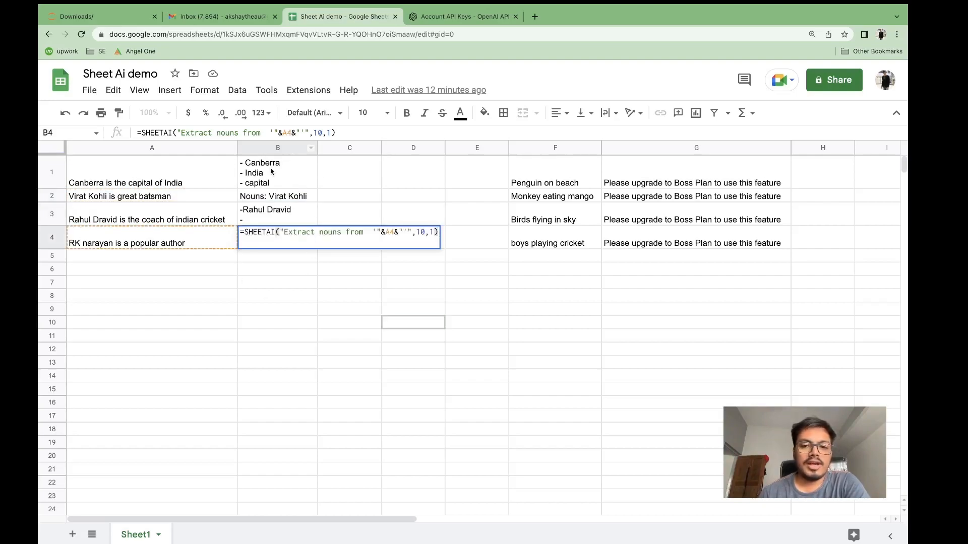
Inspect the SHEETAI_IMAGE formulas in G1 and G3 against the image descriptions in column F
scroll(398, 268, right, 10)
scroll(398, 268, left, 7)
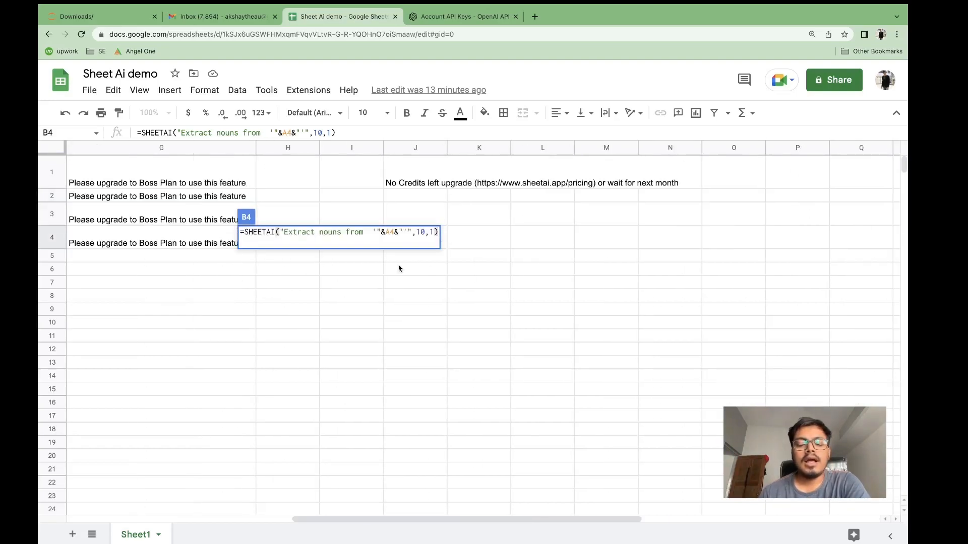
click(215, 176)
double_click(215, 176)
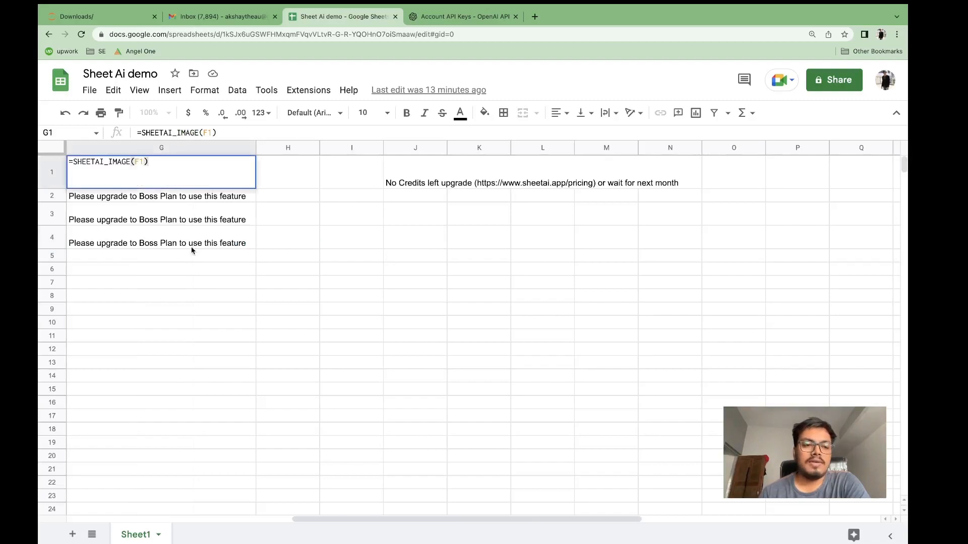
scroll(192, 247, left, 5)
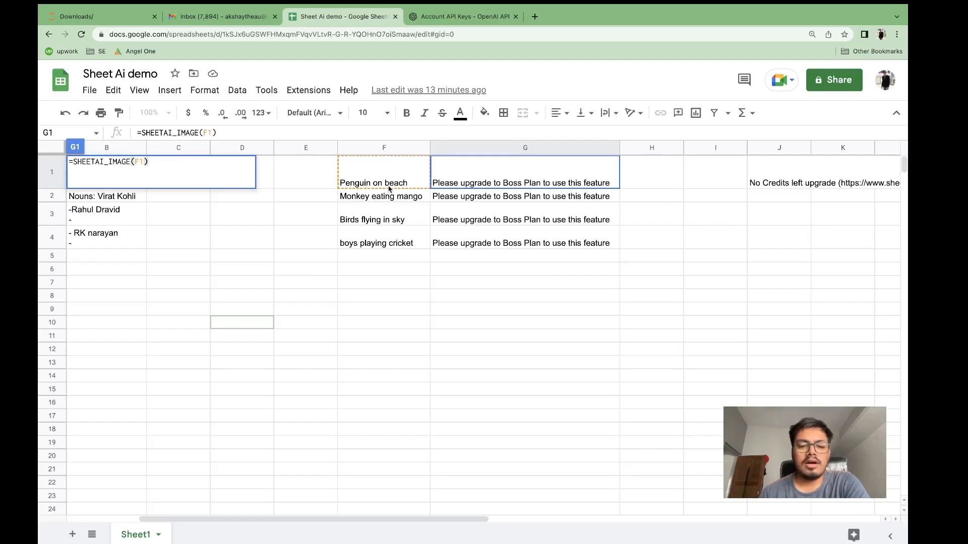
click(384, 198)
click(378, 219)
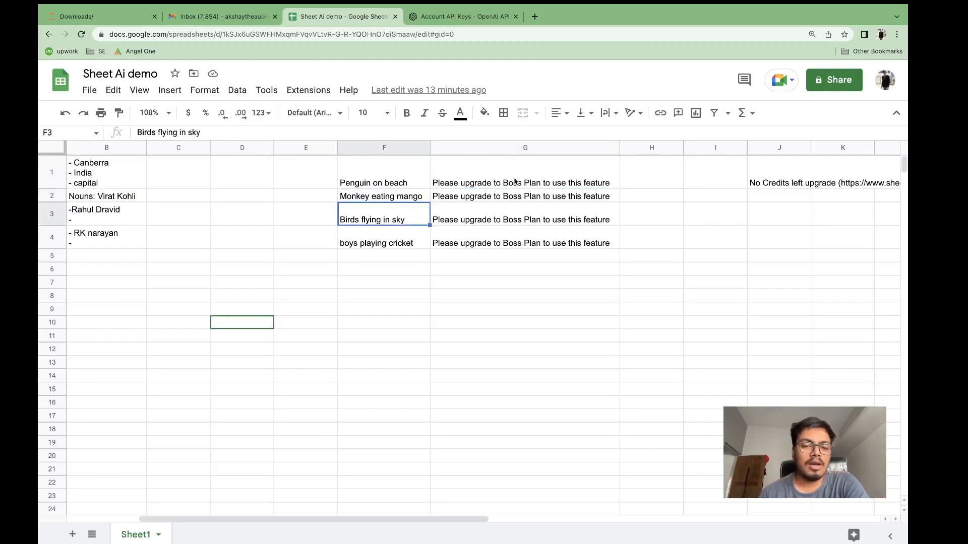
click(546, 221)
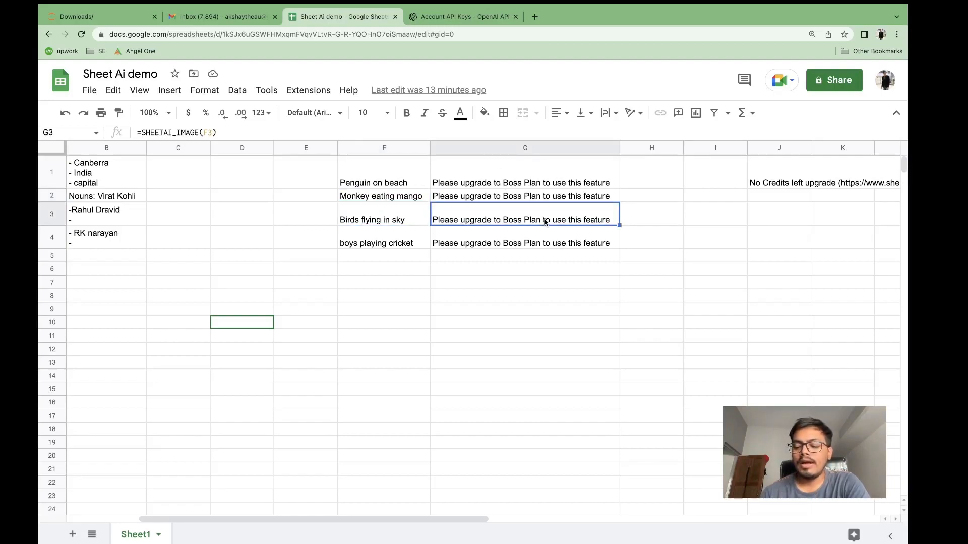
Open the SHEETAI_RANGE formula in cell J1 to view its range arguments
key(Right)
key(Right)
key(Right)
key(Right)
key(Right)
key(Right)
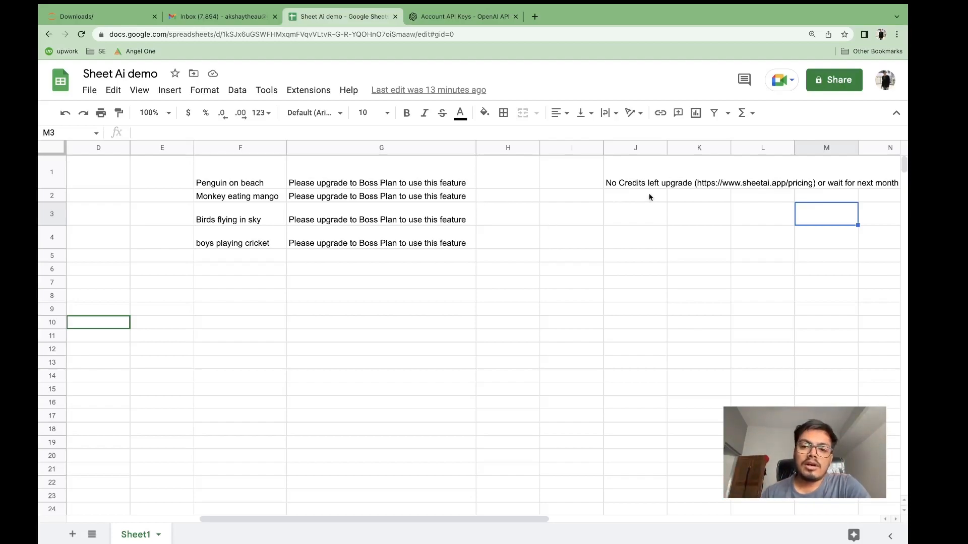
click(646, 173)
double_click(646, 173)
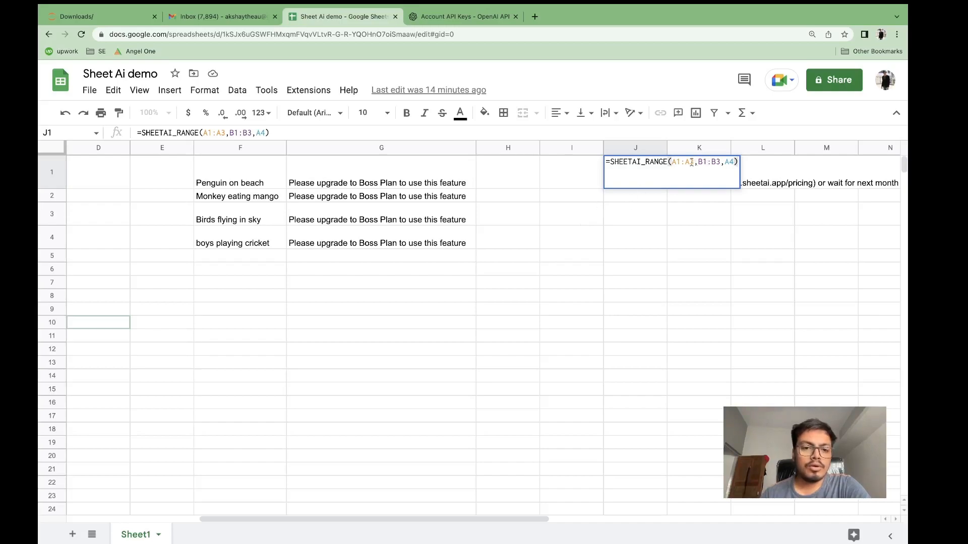
Examine the argument help for the SHEETAI_IMAGE formula in G1, and leave the formula as it is
double_click(408, 184)
click(358, 161)
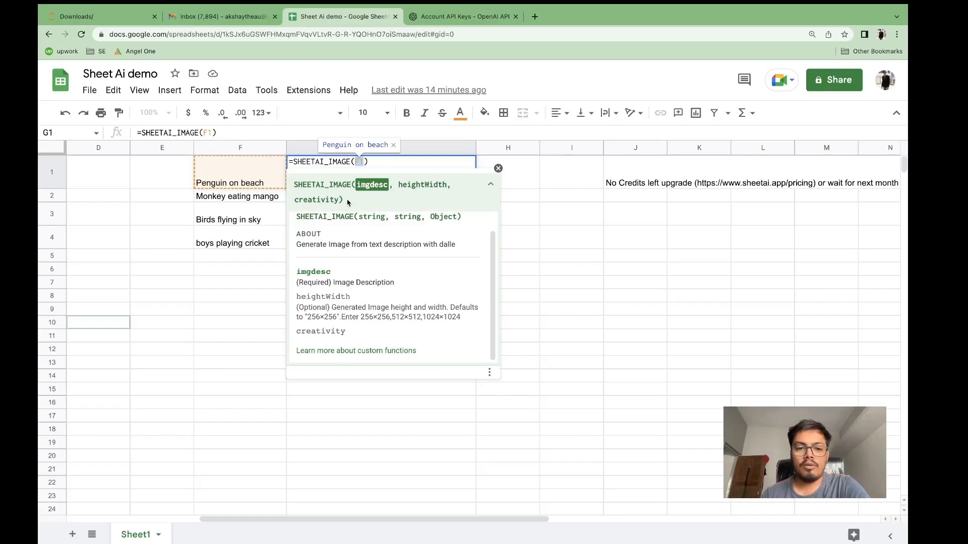
key(Return)
click(556, 247)
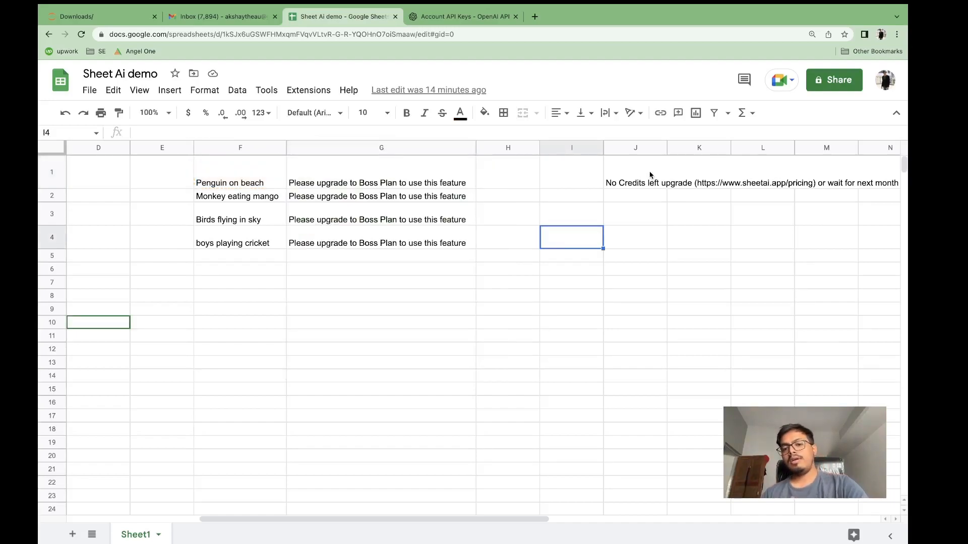
Examine the SHEETAI_RANGE argument help in J1 and the example and input cells it references in columns A and B
click(650, 174)
double_click(650, 174)
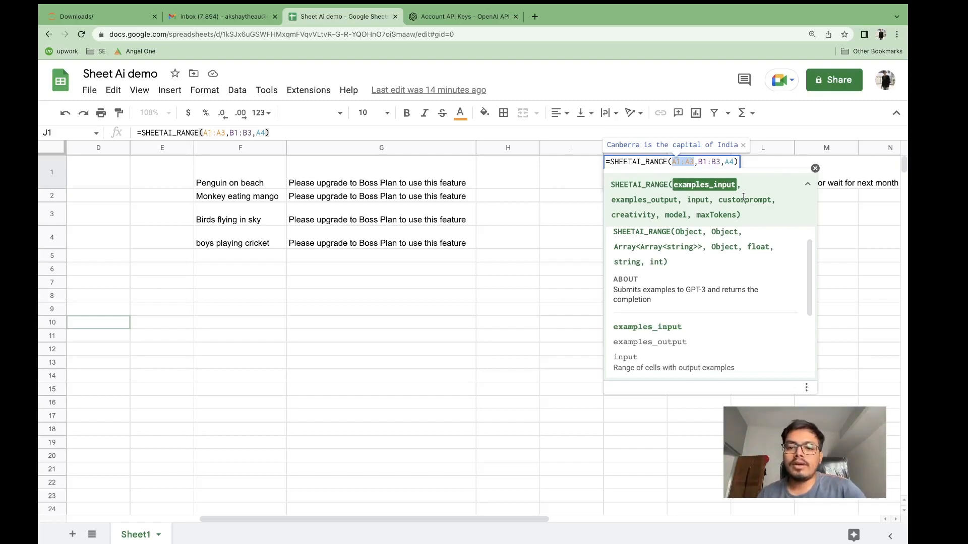
scroll(295, 321, left, 5)
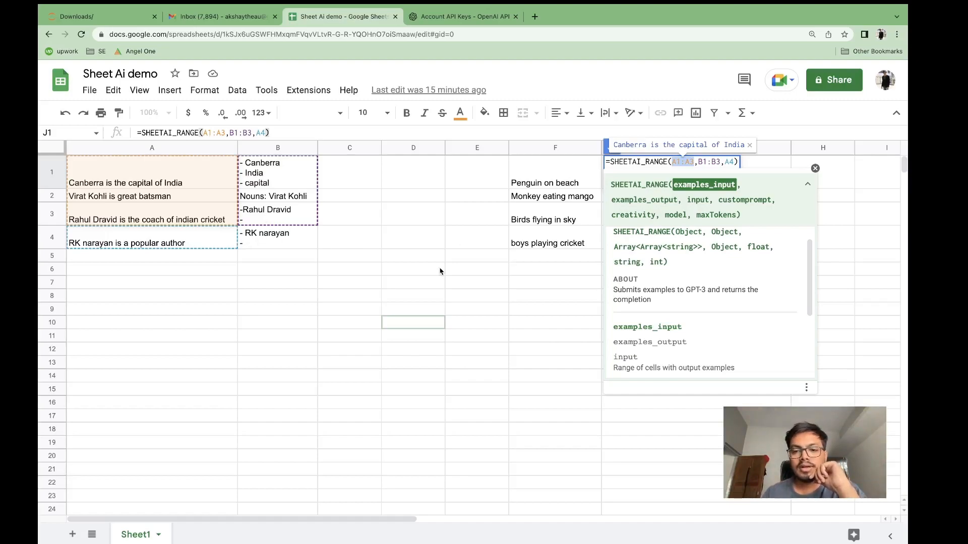
click(551, 294)
scroll(674, 253, right, 10)
scroll(674, 253, left, 15)
scroll(673, 253, right, 3)
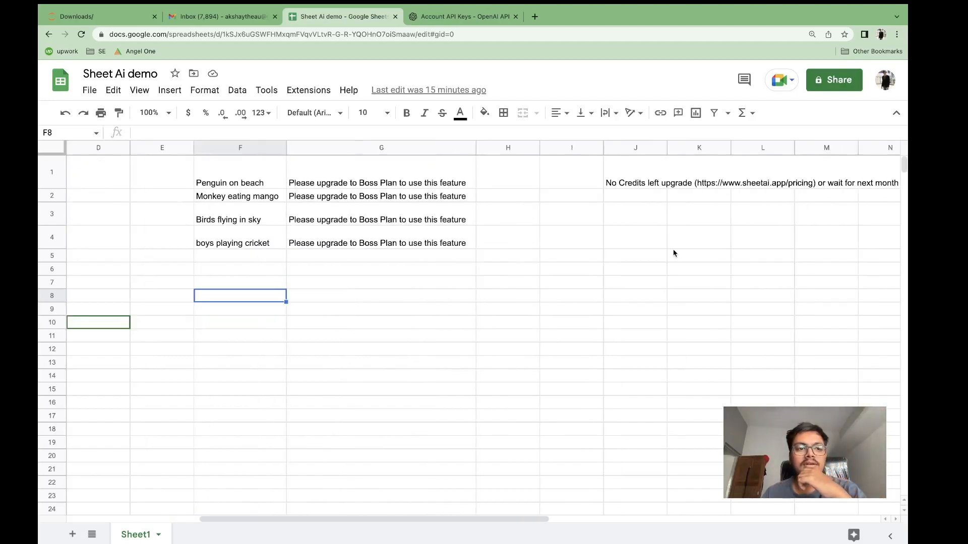
Recheck the SHEETAI_RANGE formula in J1, and leave the cell without editing it
click(717, 245)
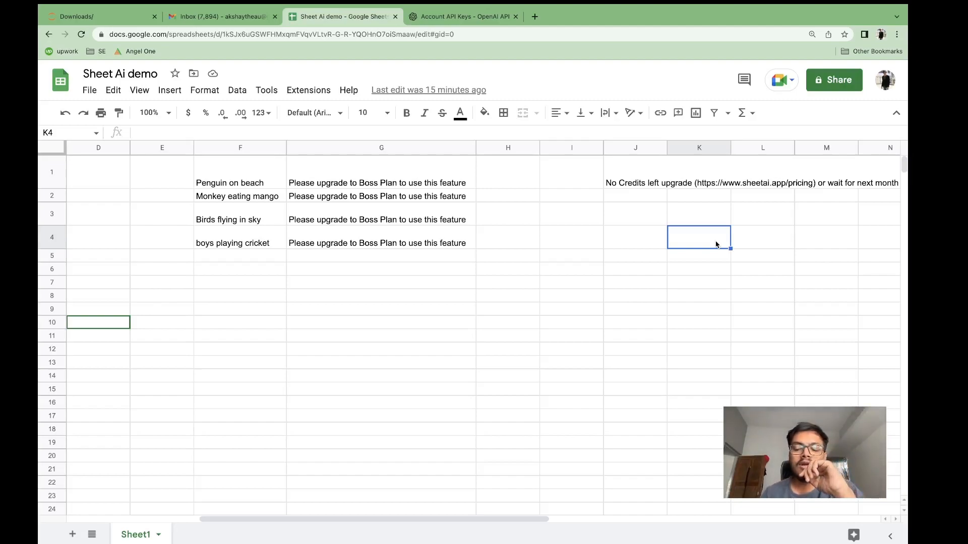
double_click(650, 165)
click(633, 241)
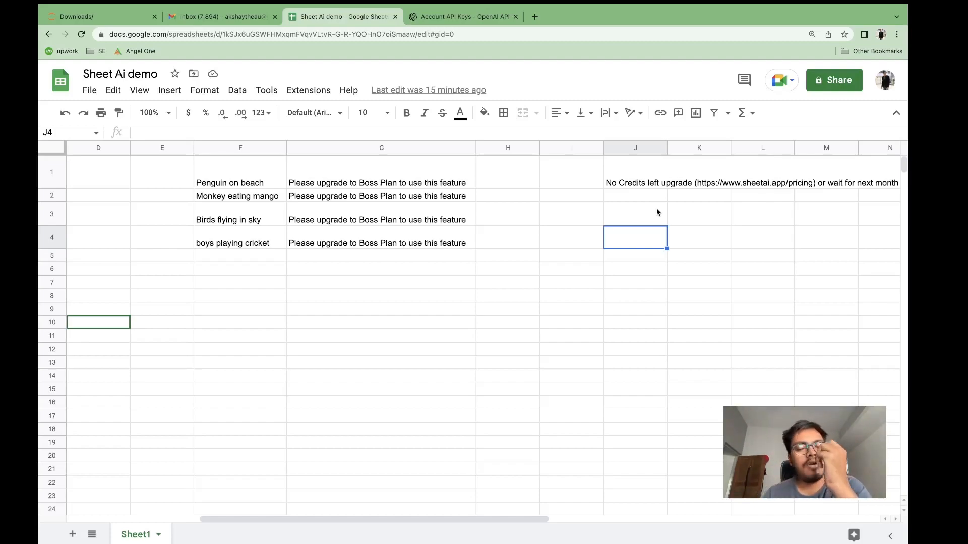
click(630, 295)
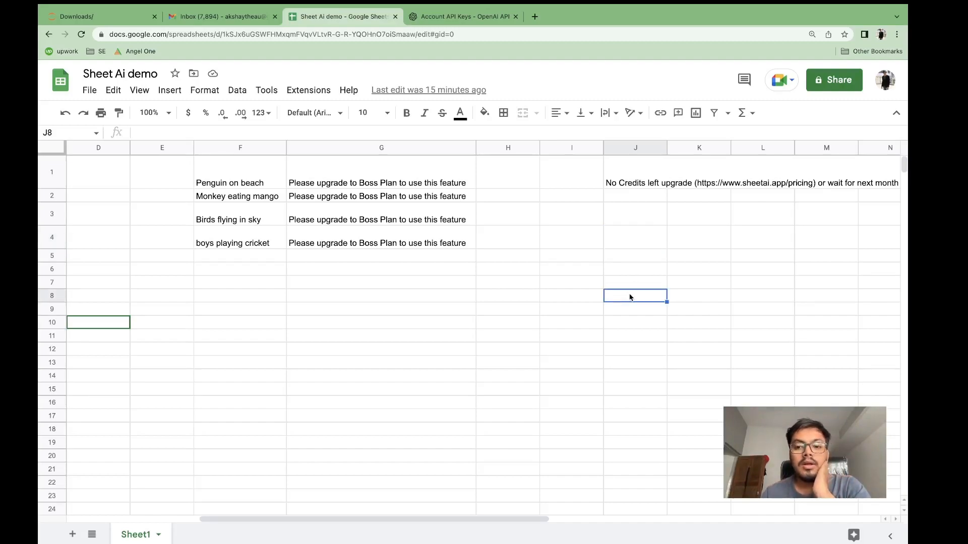
click(576, 307)
key(Left)
key(Left)
key(Left)
key(Left)
key(Left)
key(Left)
key(Left)
key(Left)
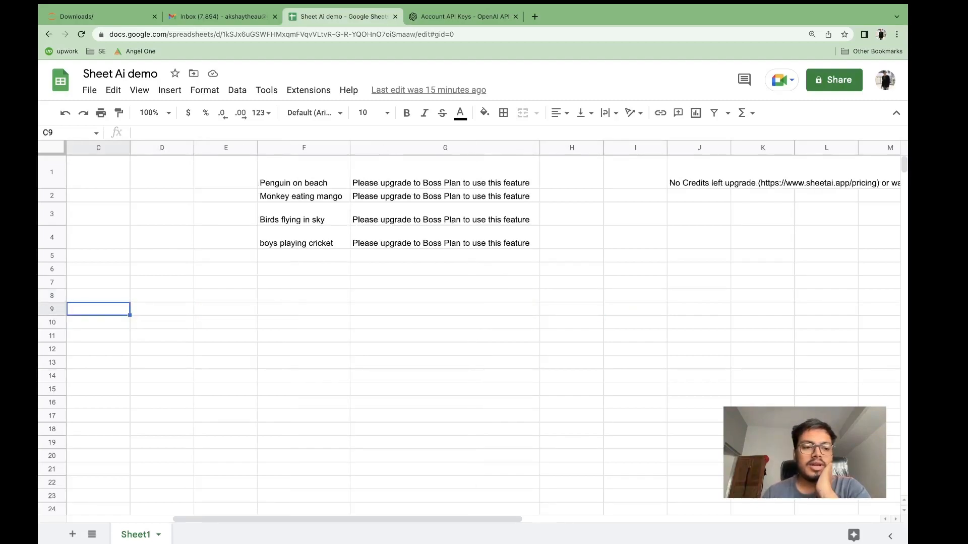
key(Right)
key(Right)
key(Right)
key(Right)
key(Right)
key(Right)
key(Right)
key(Right)
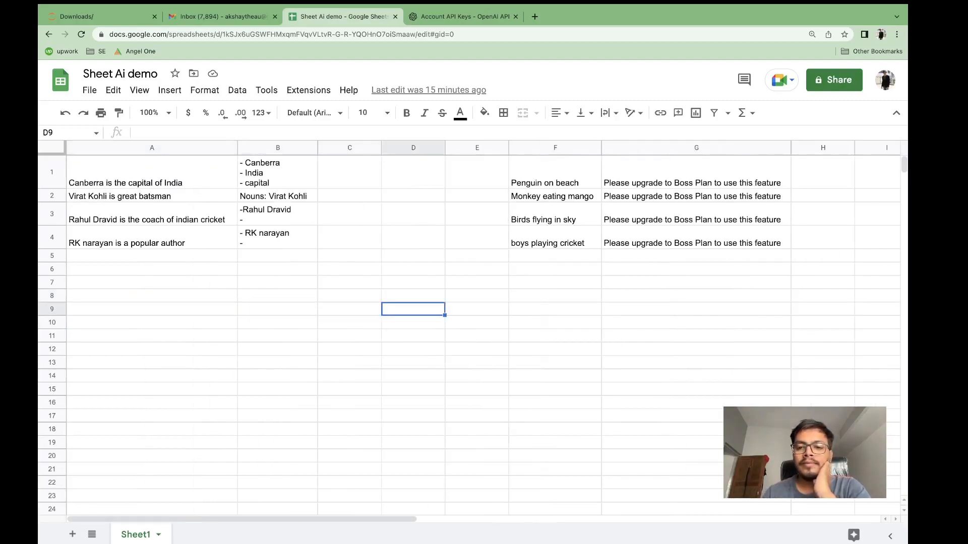
key(Right)
key(Right)
key(Right)
key(Right)
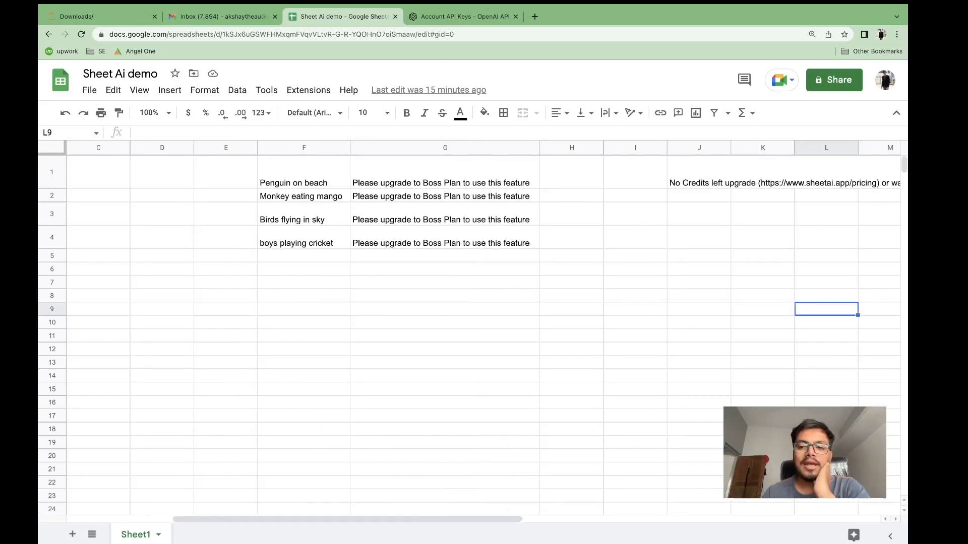
key(Left)
key(Left)
key(Left)
key(Left)
key(Left)
key(Left)
key(Left)
key(Left)
key(Left)
key(Left)
key(Left)
key(Left)
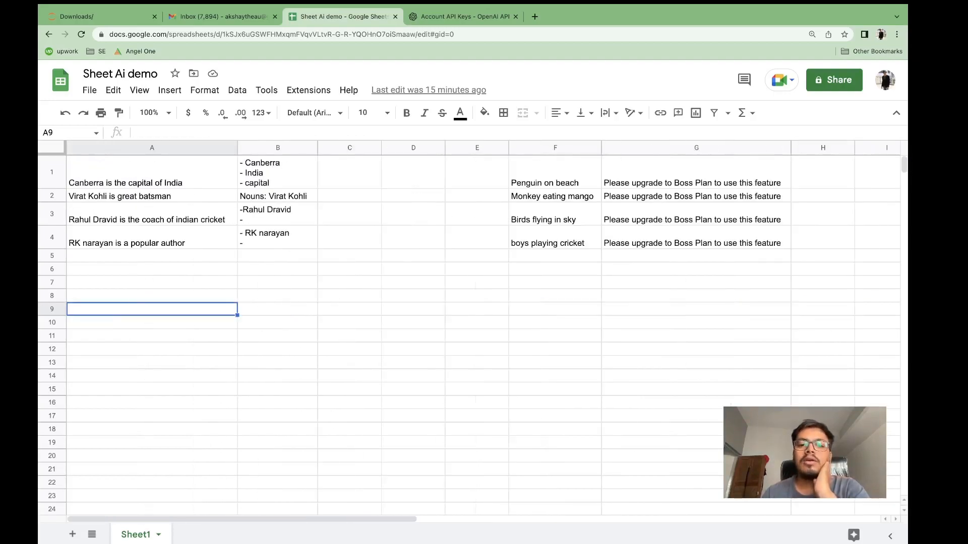
key(Right)
key(Right)
key(Right)
key(Right)
key(Right)
key(Right)
key(Right)
key(Right)
key(Right)
key(Right)
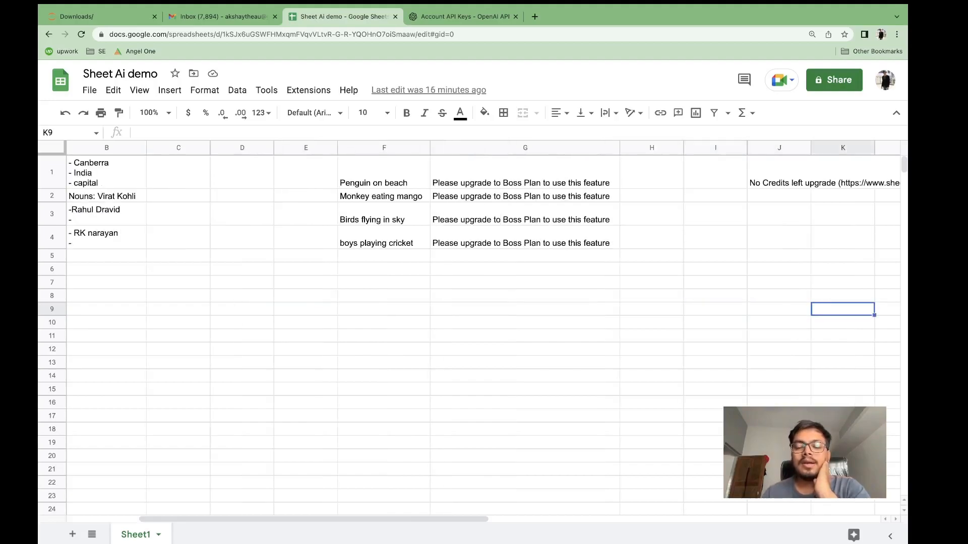
key(Right)
key(Right)
key(Left)
key(Left)
key(Left)
key(Left)
key(Left)
key(Left)
key(Left)
key(Left)
key(Left)
key(Left)
key(Left)
key(Left)
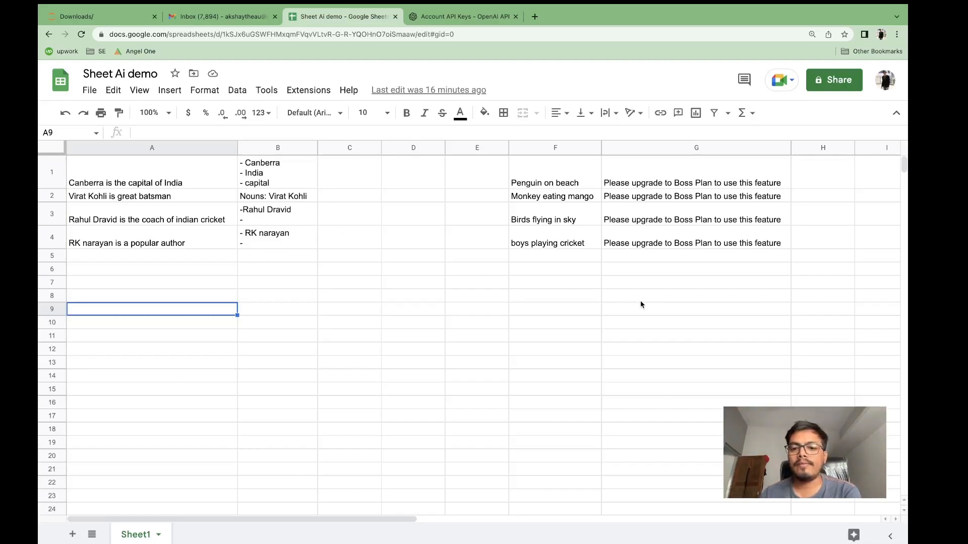
Open the SheetAI App sidebar and go from it to the SheetAI pricing page
scroll(640, 300, right, 10)
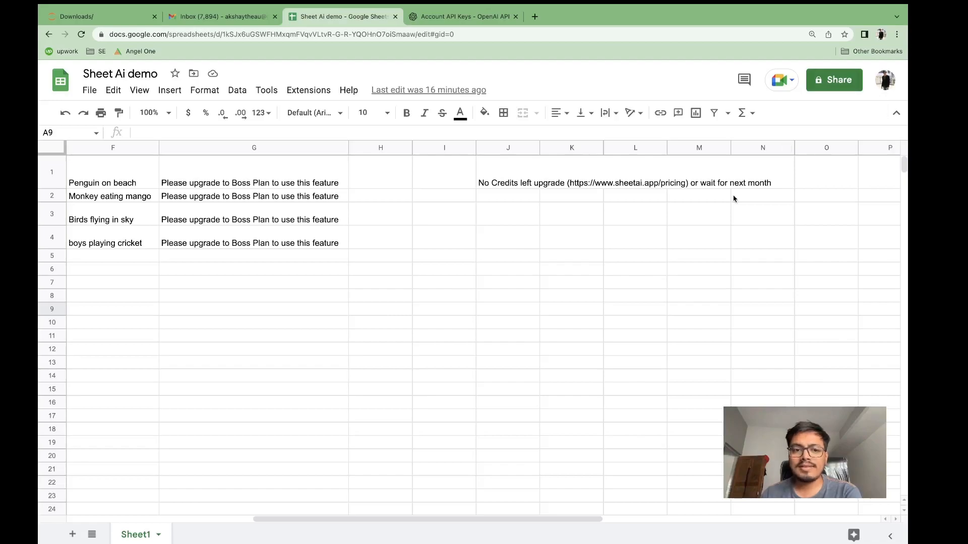
click(309, 91)
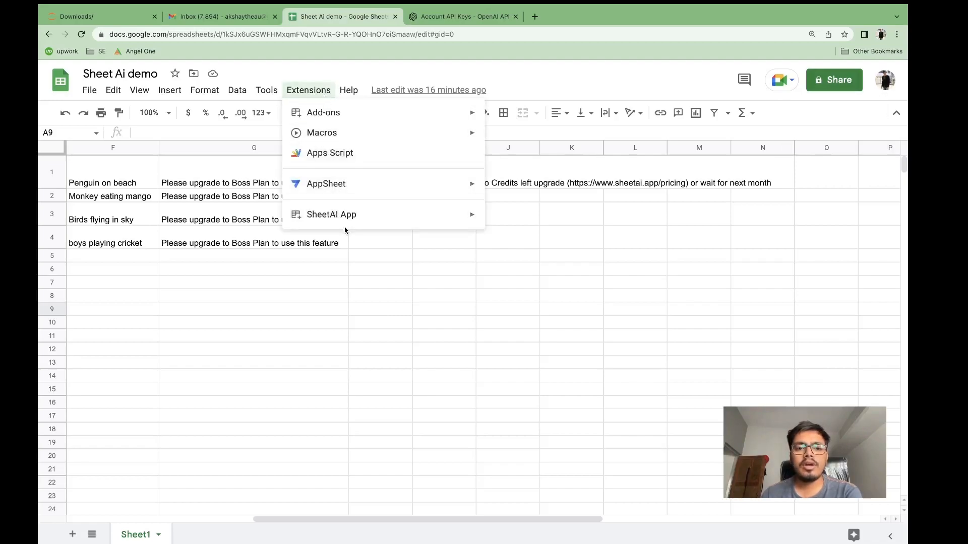
mouse_move(407, 226)
click(510, 219)
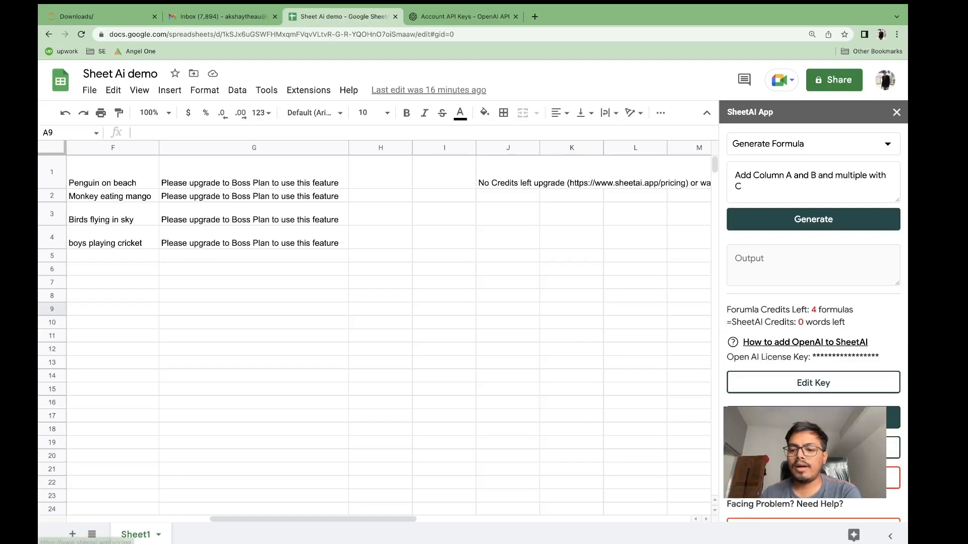
click(805, 418)
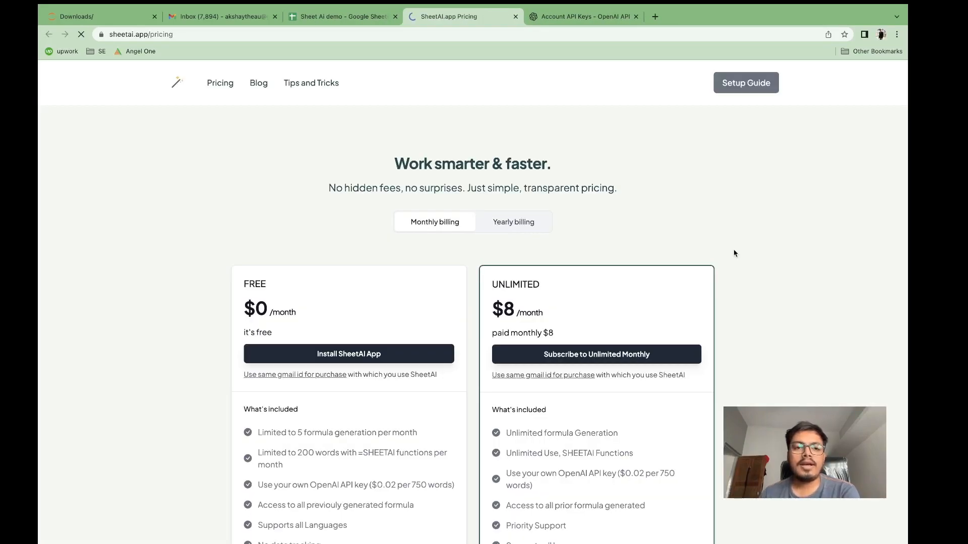
Compare what the Free and Unlimited plans include on the SheetAI pricing page, and return to the Sheet Ai demo spreadsheet
scroll(734, 253, down, 2)
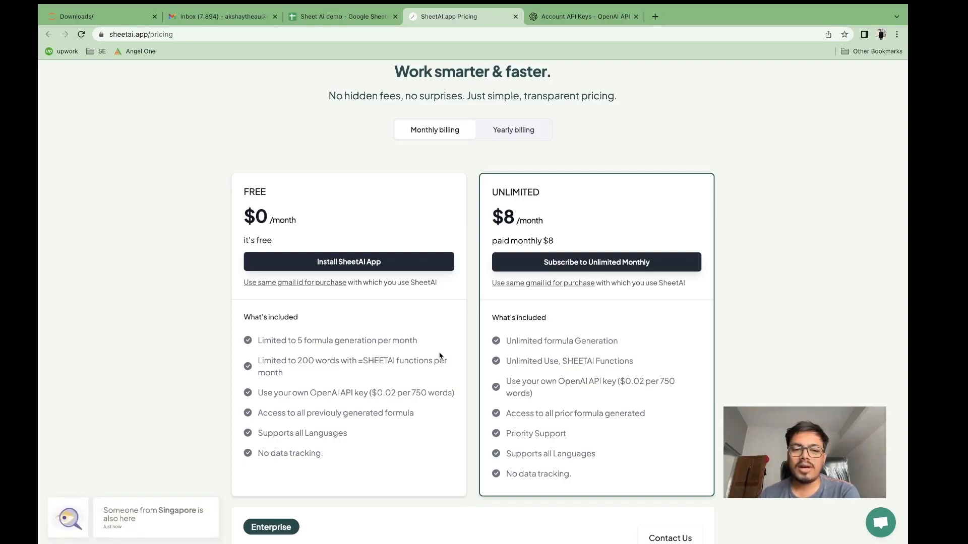
scroll(564, 348, down, 1)
scroll(573, 374, down, 2)
scroll(464, 152, up, 5)
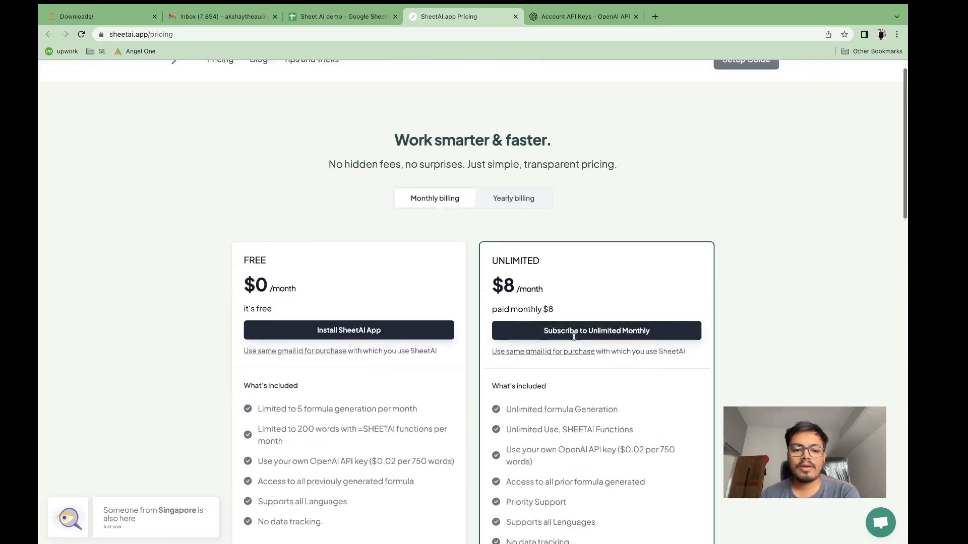
click(343, 16)
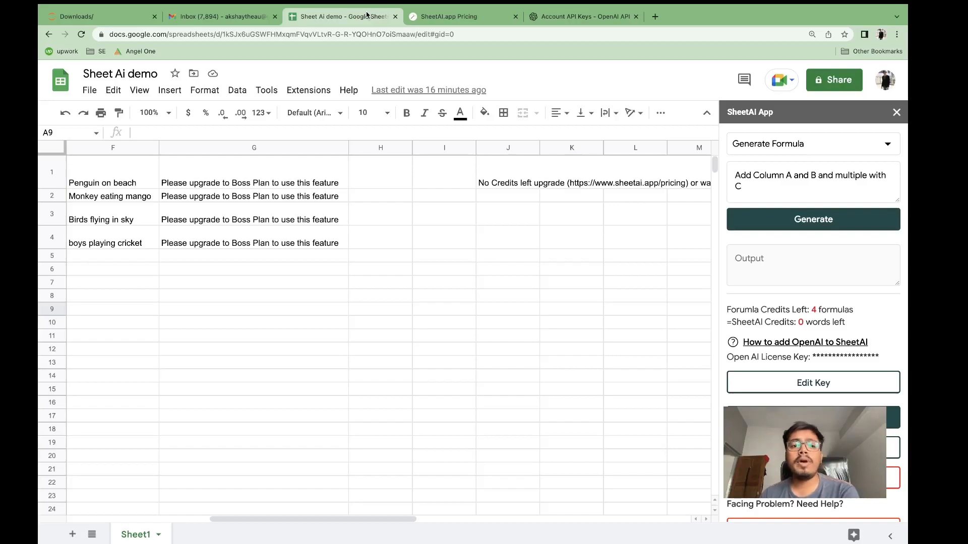